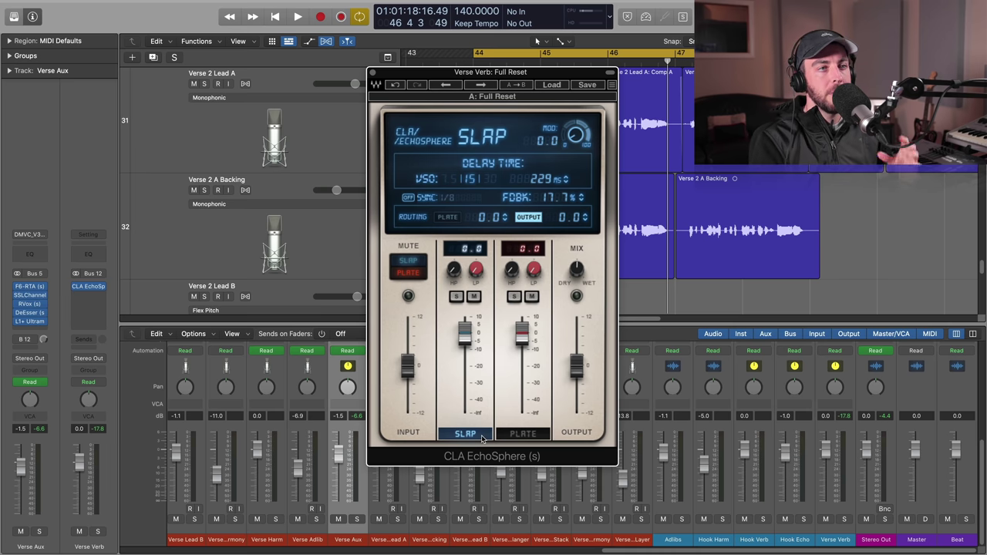
Try lowering the Slap level to -5.9 and the Plate level to -4.9, and test the dry/wet mix control.
left_click(535, 437)
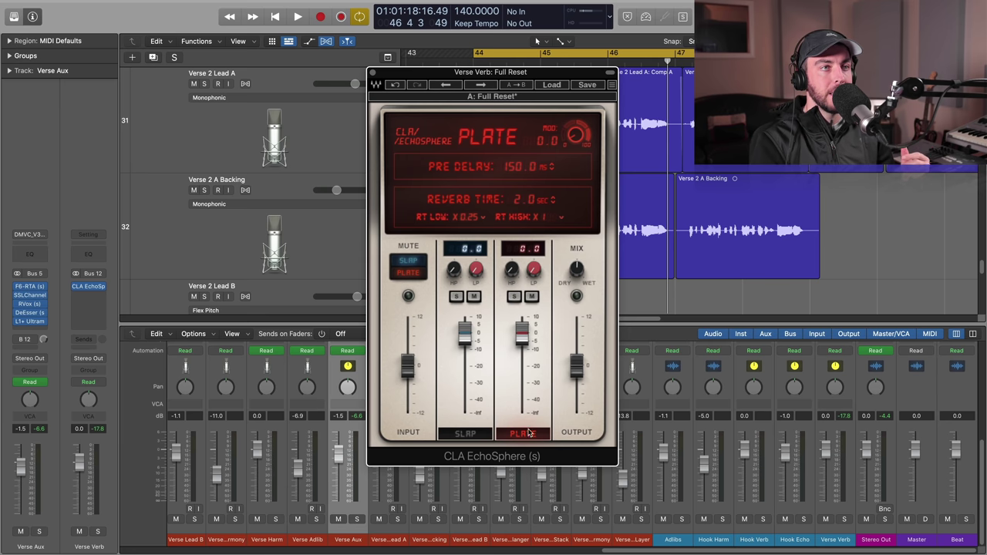
left_click_drag(461, 334, 465, 360)
mouse_move(522, 334)
left_mouse_down()
mouse_move(522, 368)
mouse_move(522, 351)
left_mouse_up()
left_click_drag(464, 366, 464, 344)
left_click_drag(576, 270, 576, 262)
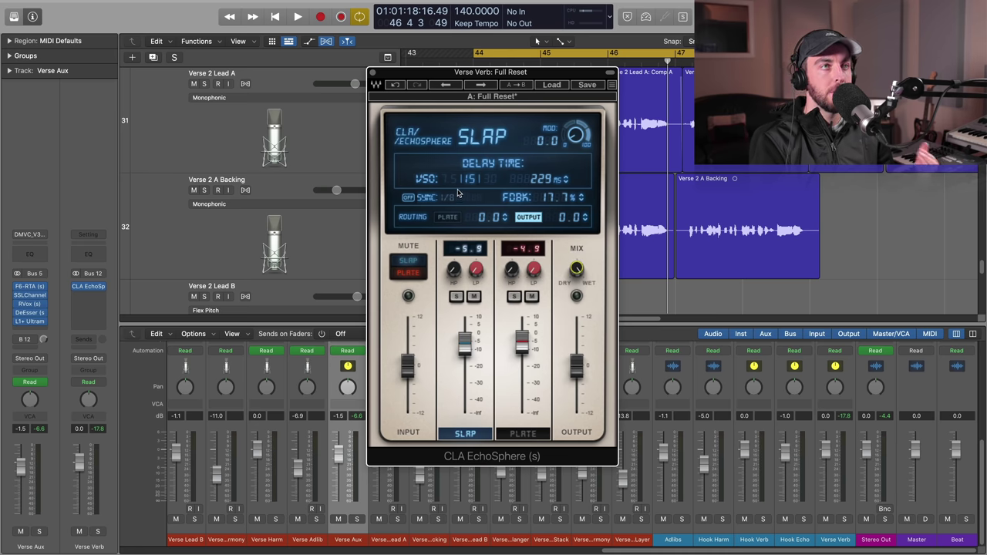
Try a Plate reverb time of 1.7 seconds, and return all settings to the Full Reset preset.
left_click(524, 434)
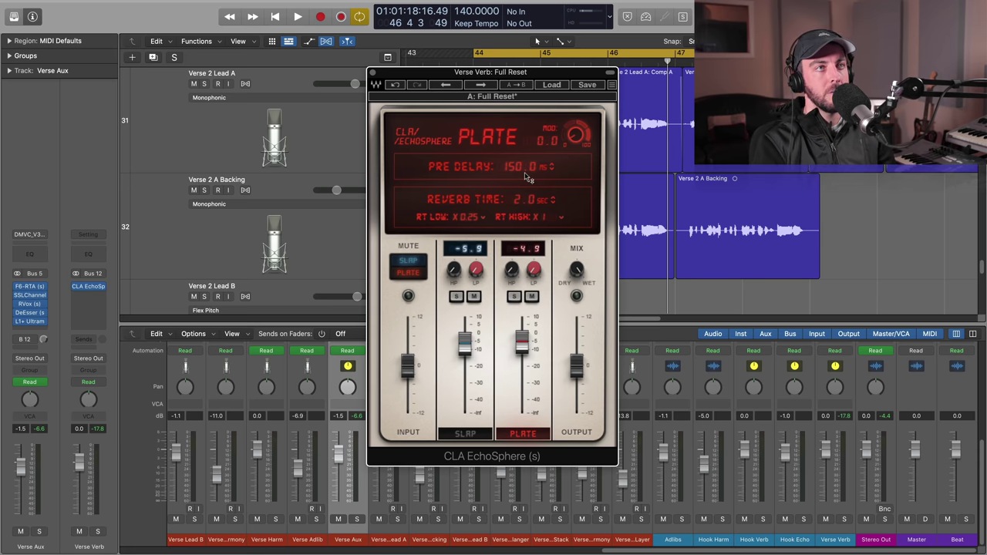
left_click_drag(523, 202, 522, 209)
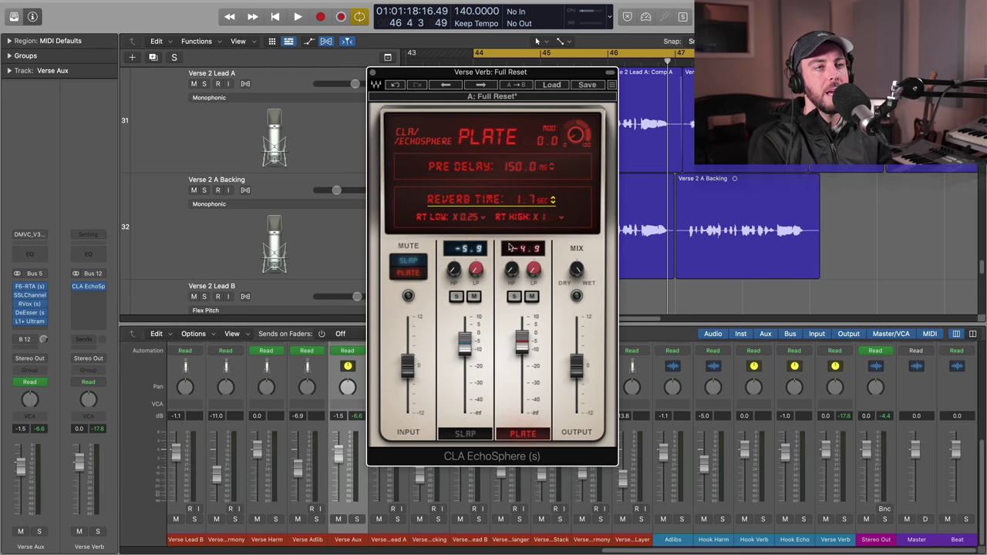
left_click(479, 435)
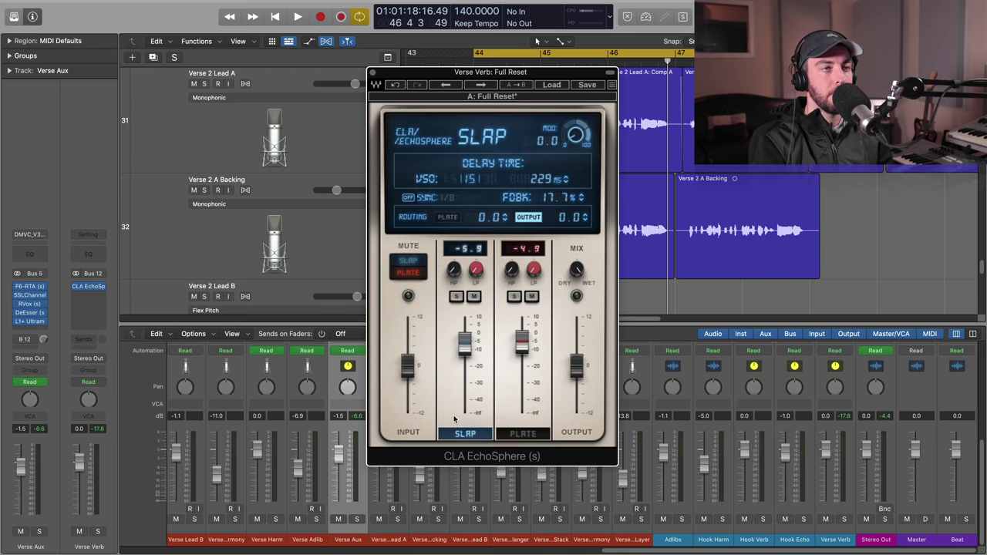
left_click(521, 247, "alt")
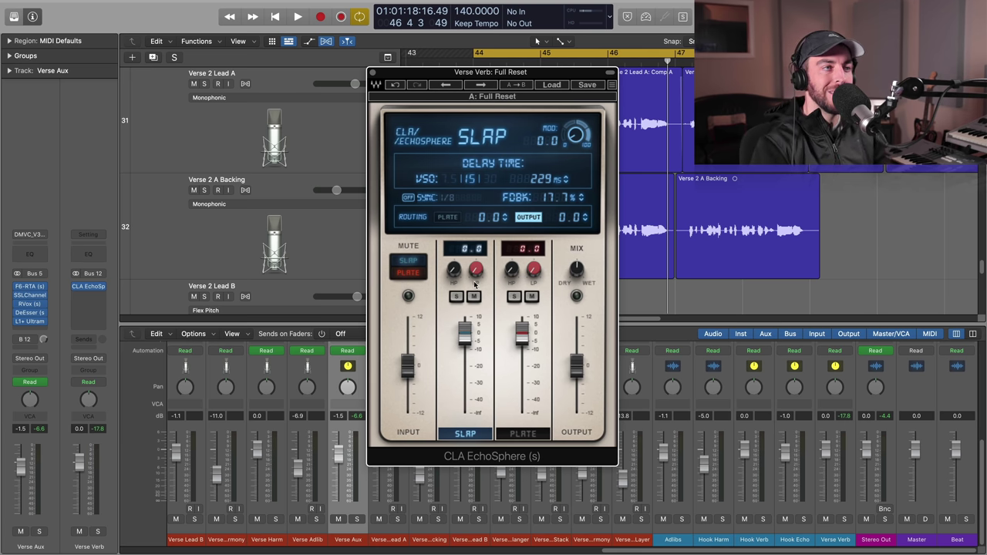
Play the verse vocals while reviewing the Slap and Plate pages and the mix control, and stop playback.
key("space")
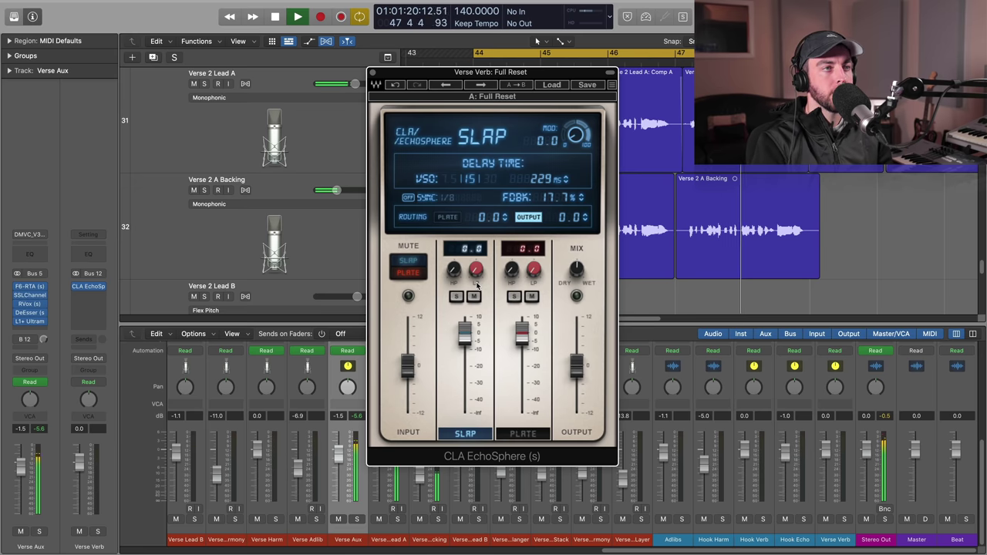
left_click(523, 433)
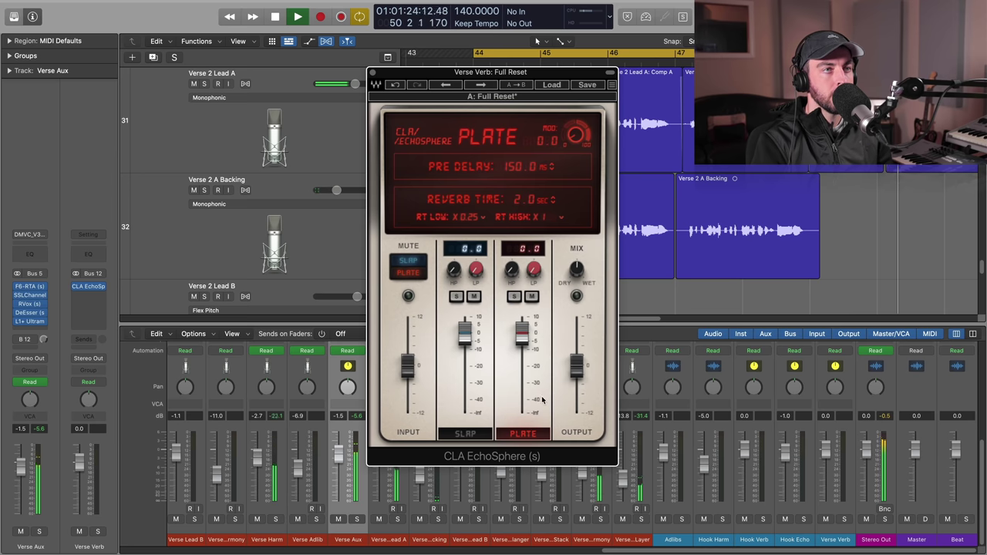
left_click(578, 268)
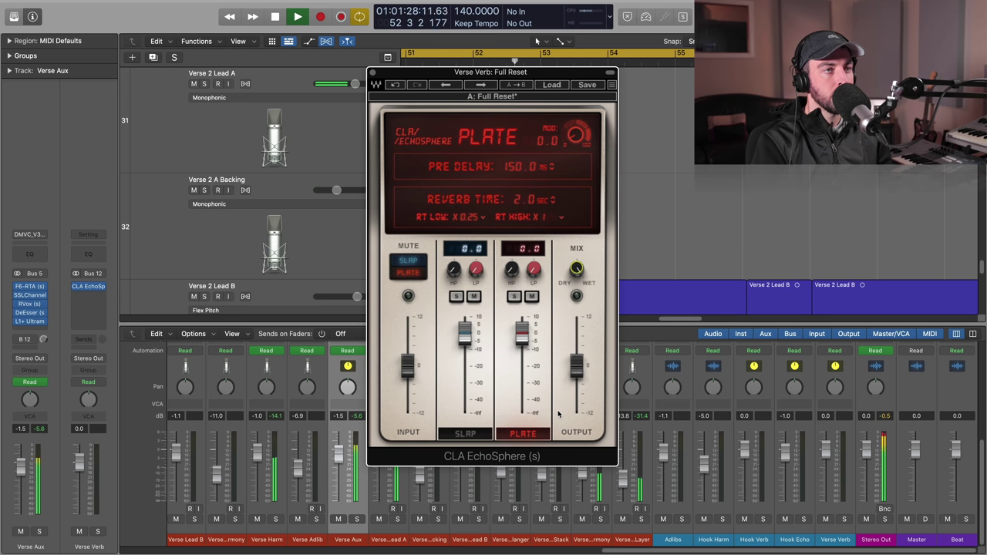
key("space")
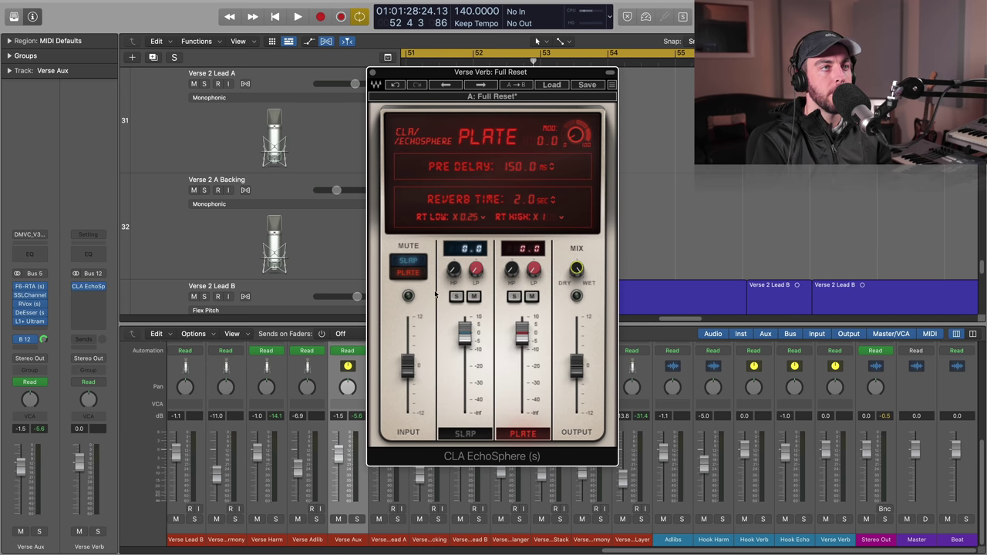
Mute the Plate and lower both the Plate and Slap levels to -INF.
left_click(414, 275)
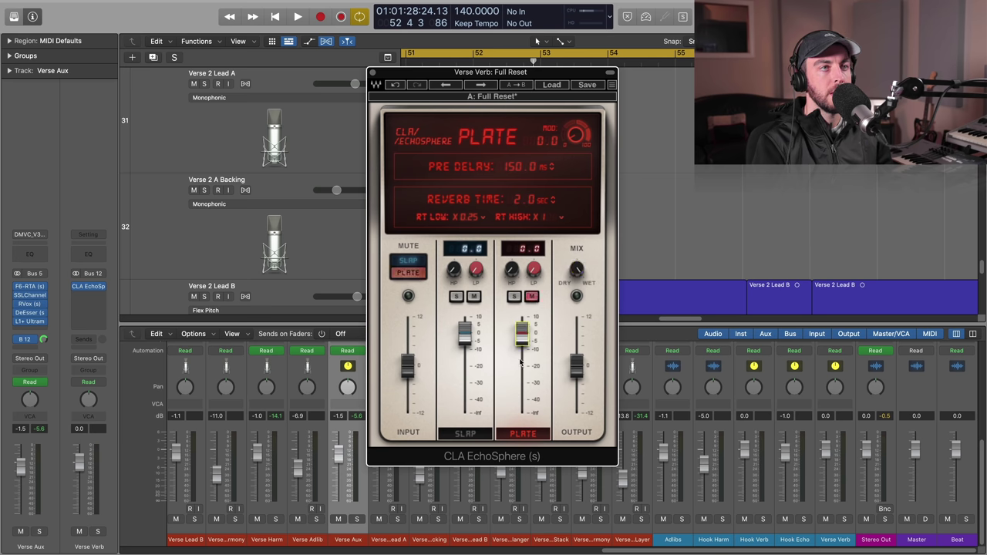
left_click_drag(520, 369, 522, 416)
left_click_drag(463, 330, 465, 415)
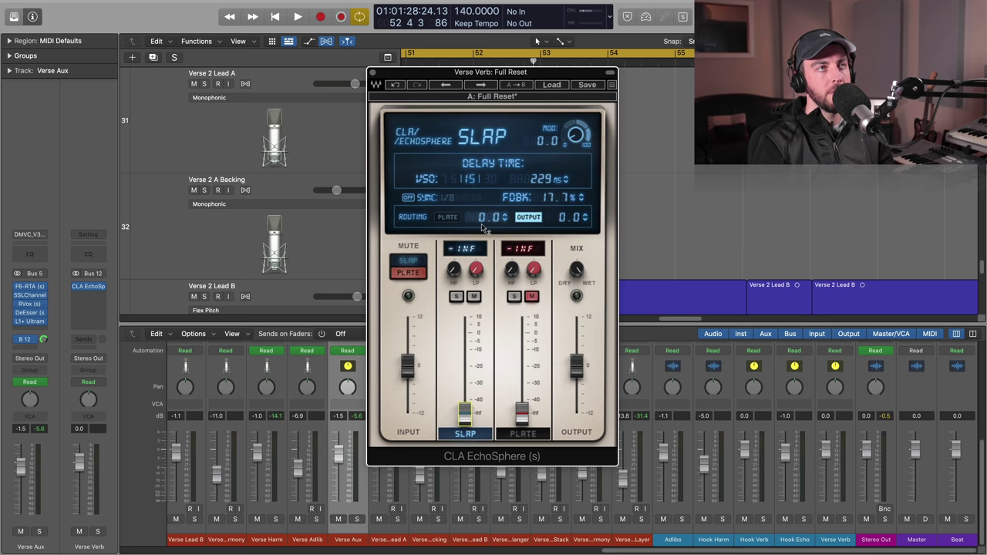
Try the 7.5 tape speed and different sync note values for the Slap delay, settling on a VSO of 30.
left_click_drag(492, 181, 478, 183)
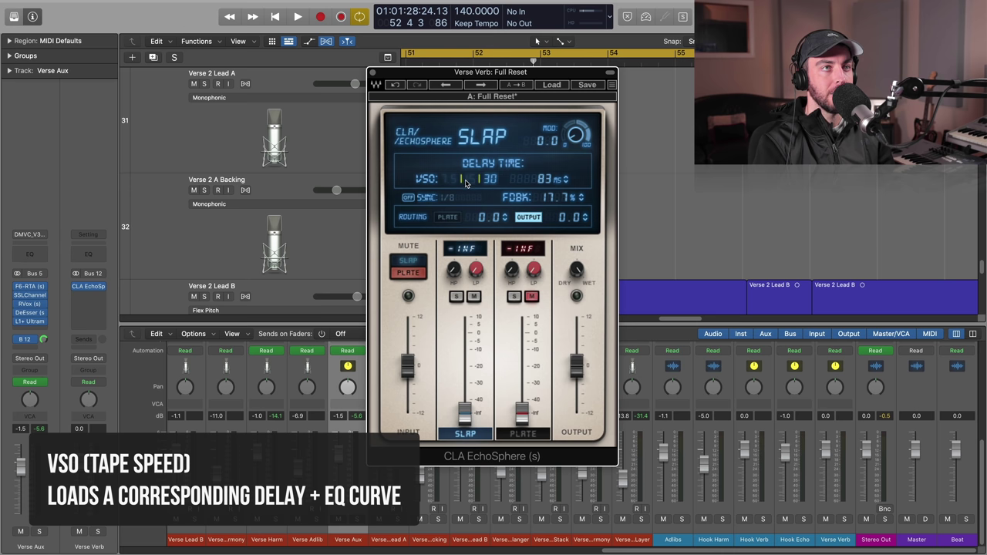
left_click_drag(477, 182, 458, 181)
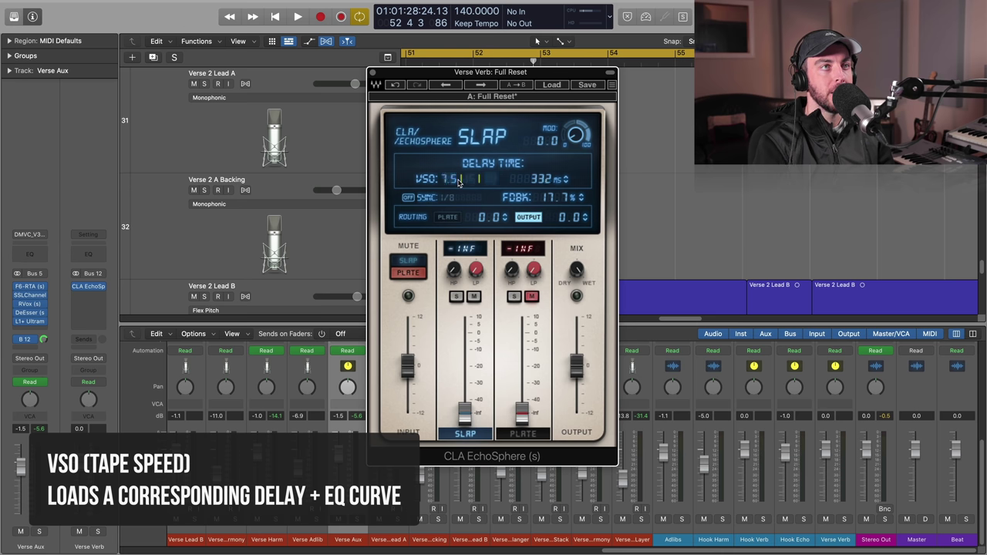
scroll(494, 182, "up", 1)
scroll(493, 182, "up", 1)
scroll(494, 181, "down", 1)
scroll(494, 182, "up", 1)
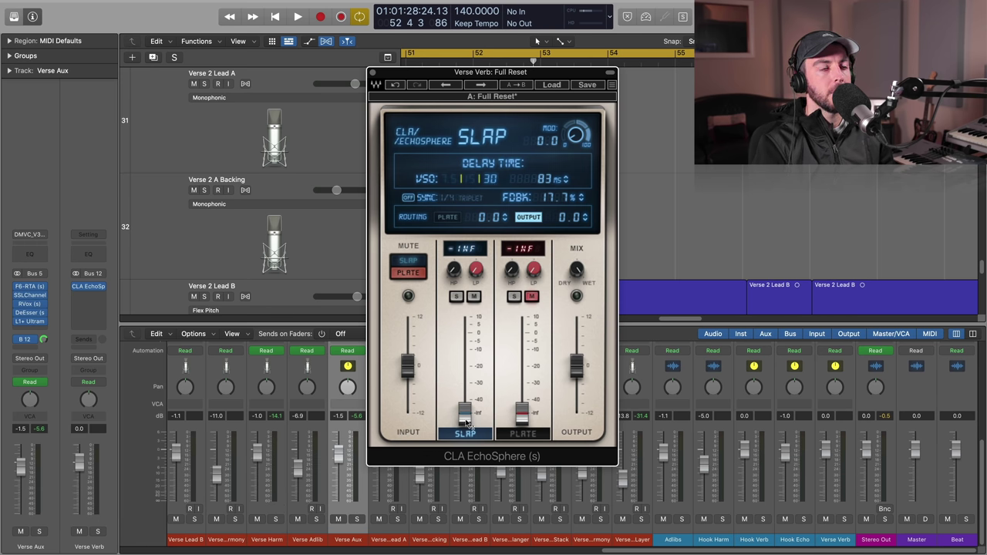
Raise the Slap level from silence to -6.6 while the verse plays, and stop playback.
key("space")
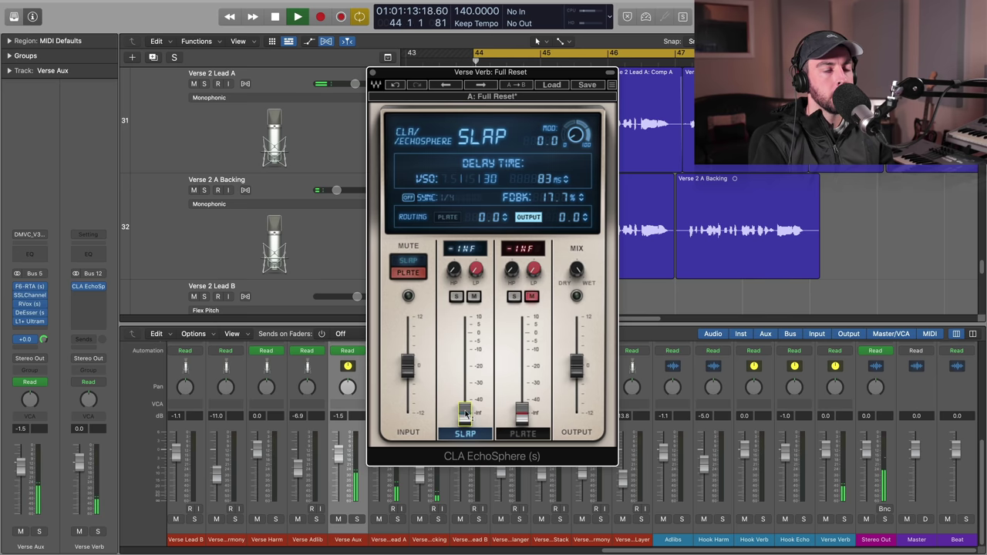
scroll(465, 416, "up", 10)
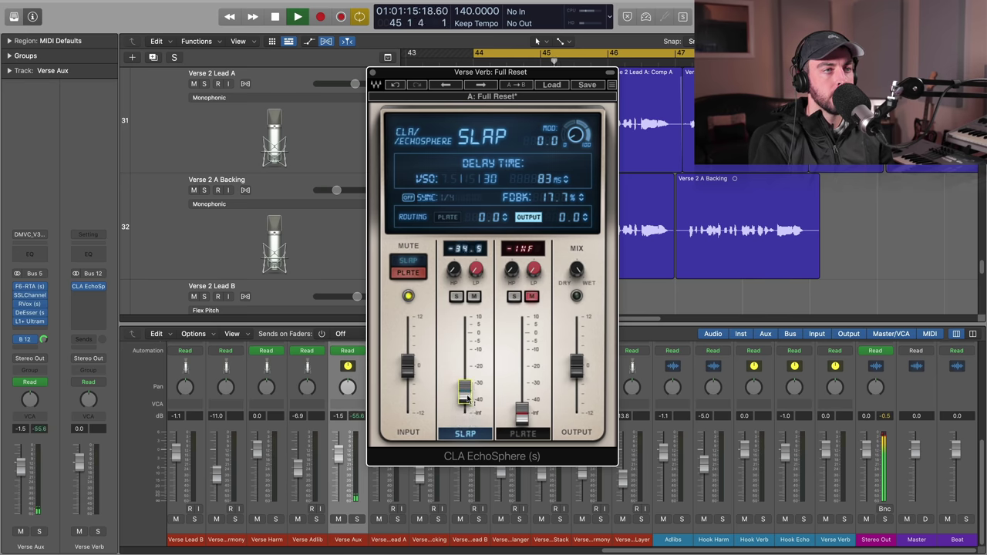
scroll(468, 400, "up", 8)
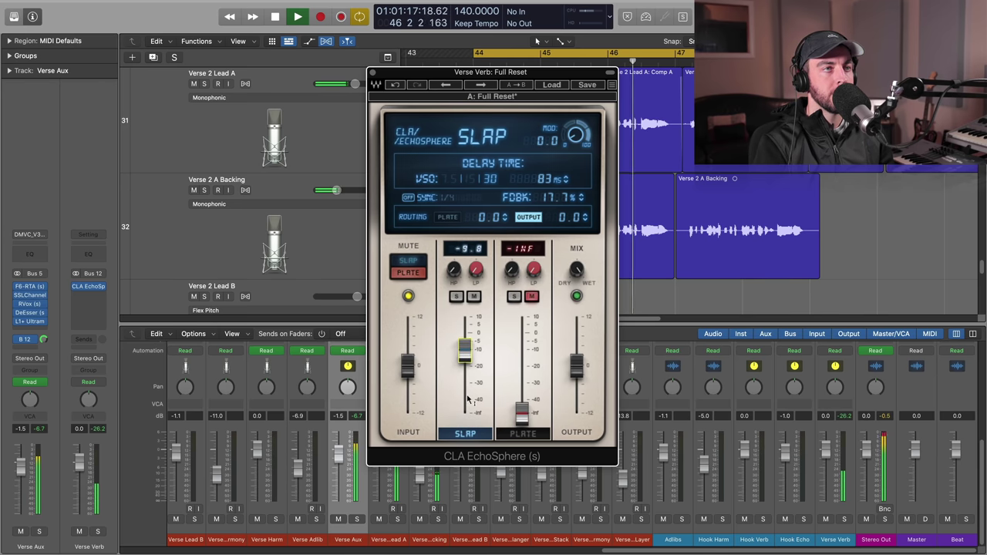
scroll(468, 399, "up", 2)
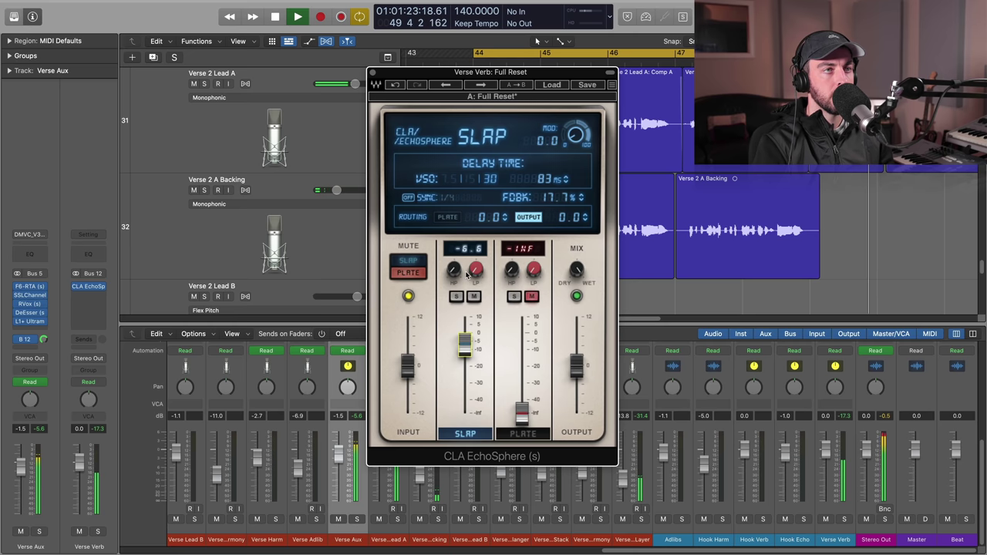
key("space")
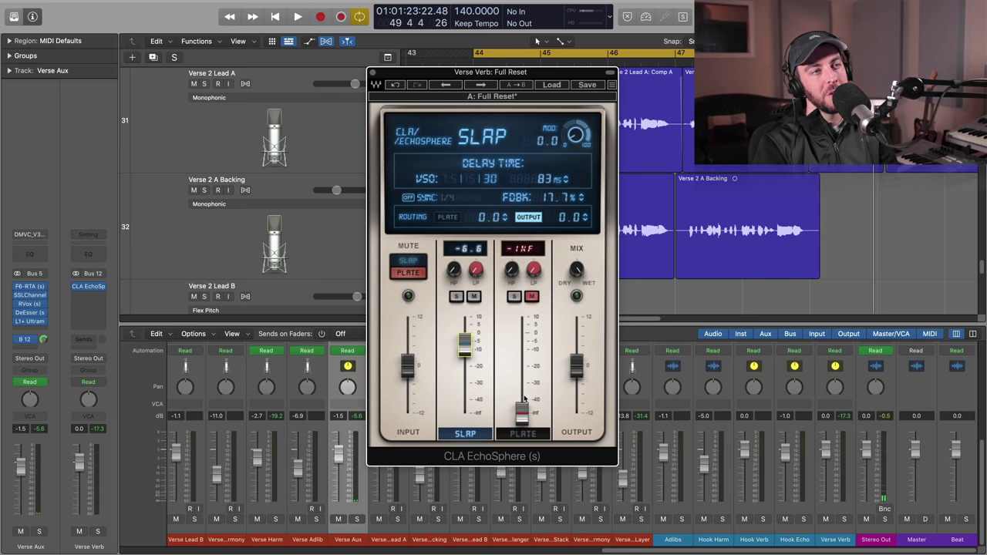
Unmute the Plate and set its reverb time to 3.1 seconds.
left_click(522, 433)
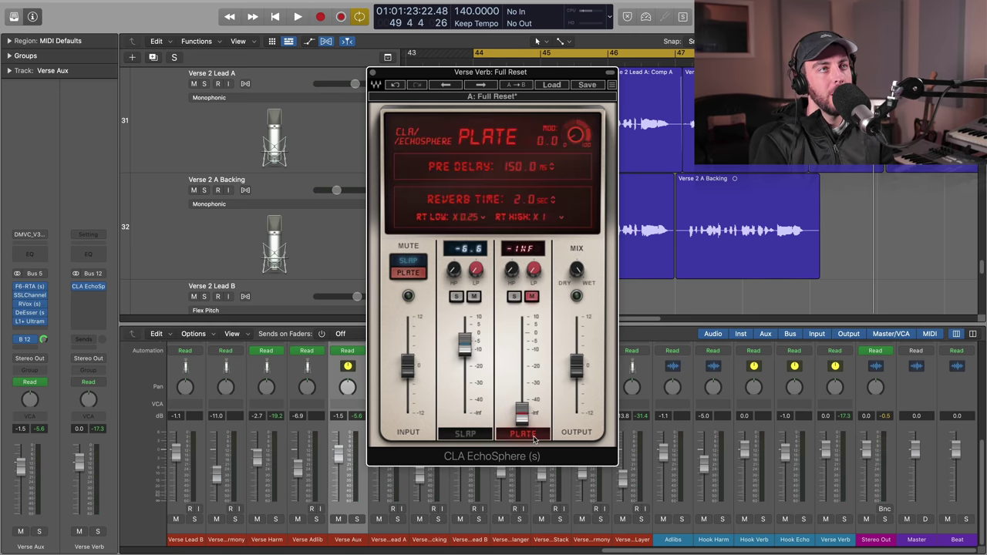
left_click(409, 274)
scroll(524, 201, "up", 5)
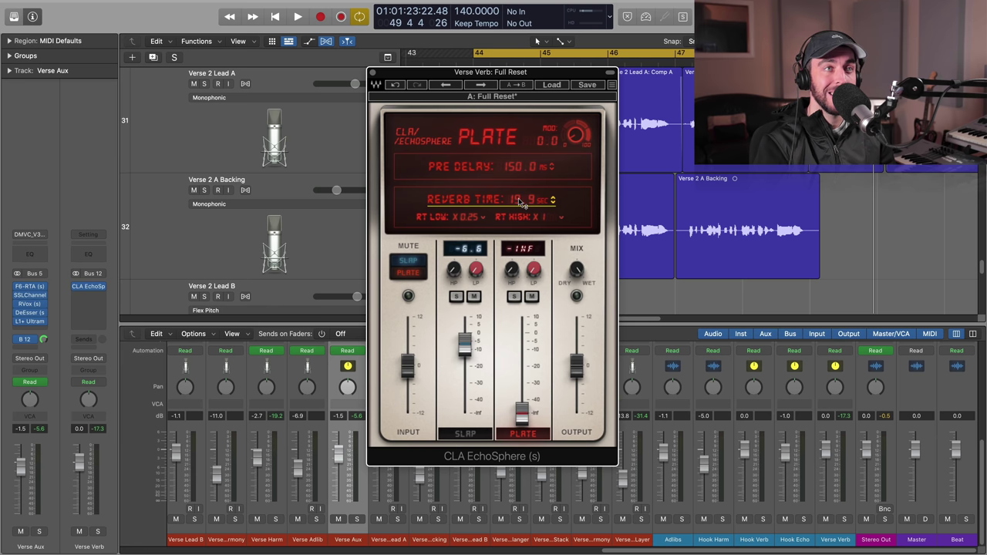
scroll(520, 202, "down", 6)
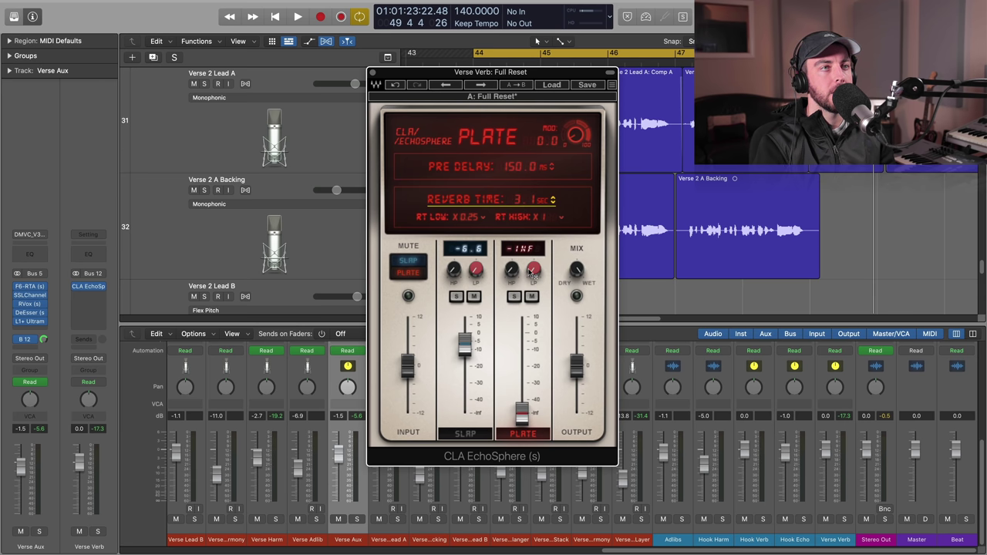
Solo the Verse Aux channel and, during playback, set the Plate level to -9.7 and the Slap level to -7.8.
left_click(359, 521)
key("space")
left_click_drag(522, 419, 523, 356)
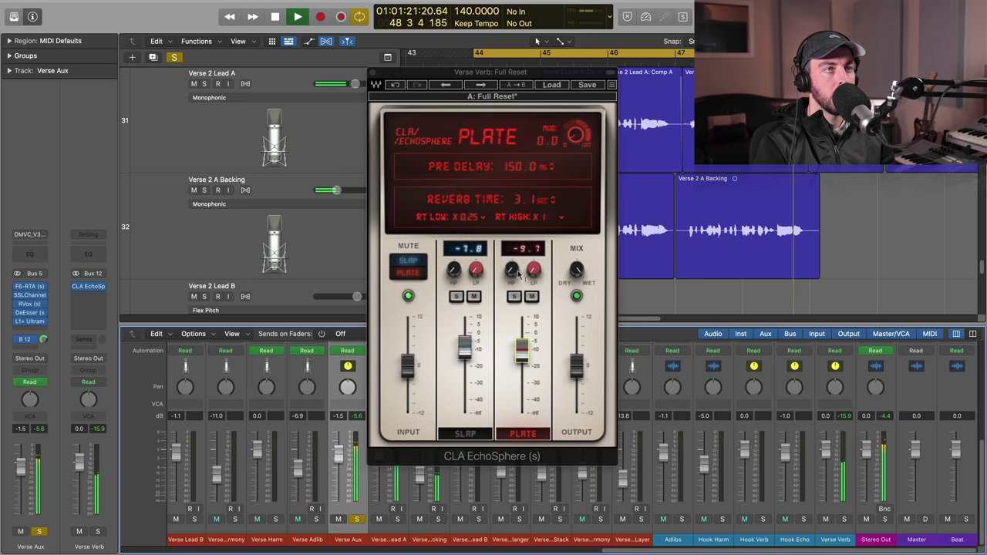
Set the Plate's high-pass filter to about 162 Hz and the Slap's low-pass filter to about 9.7 kHz.
left_click_drag(512, 270, 513, 278)
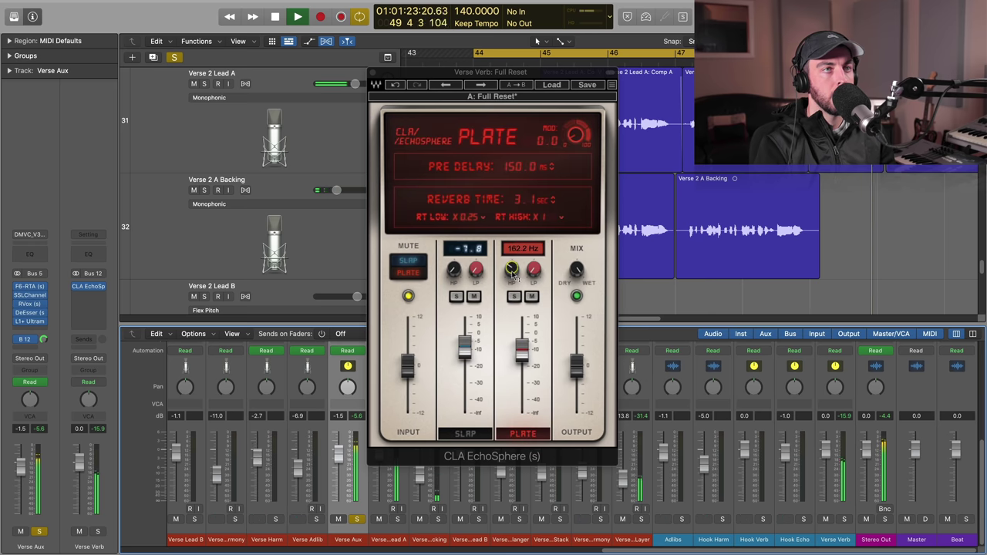
left_click_drag(454, 270, 477, 269)
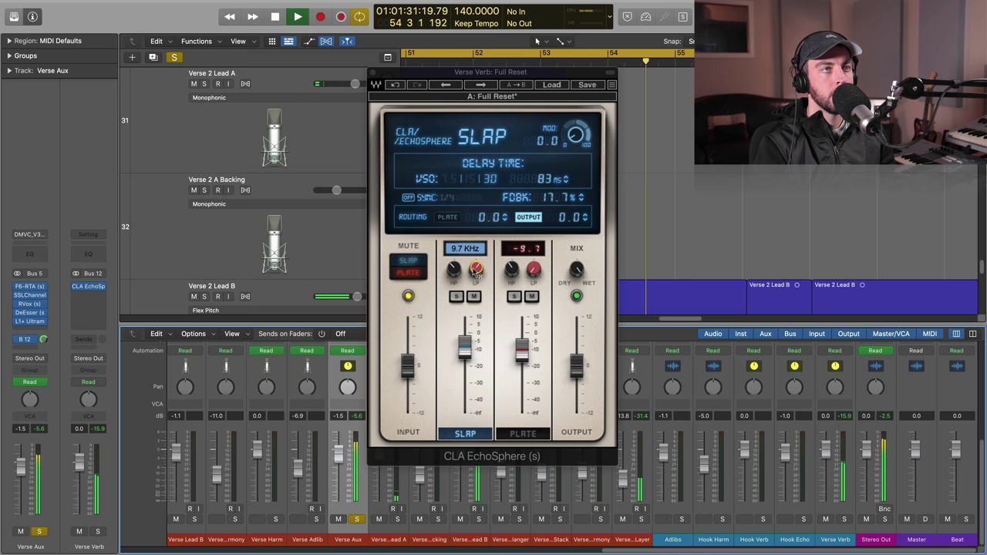
Lower the Plate level to -12.8 and set its reverb time to 2.1 seconds with RT Low at x 1.
left_click_drag(522, 352, 522, 357)
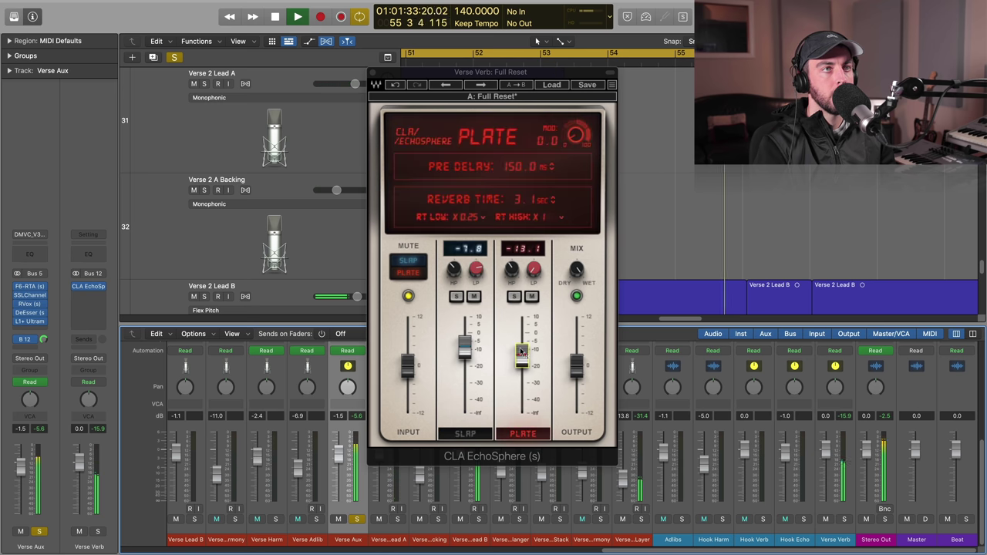
left_click(465, 216)
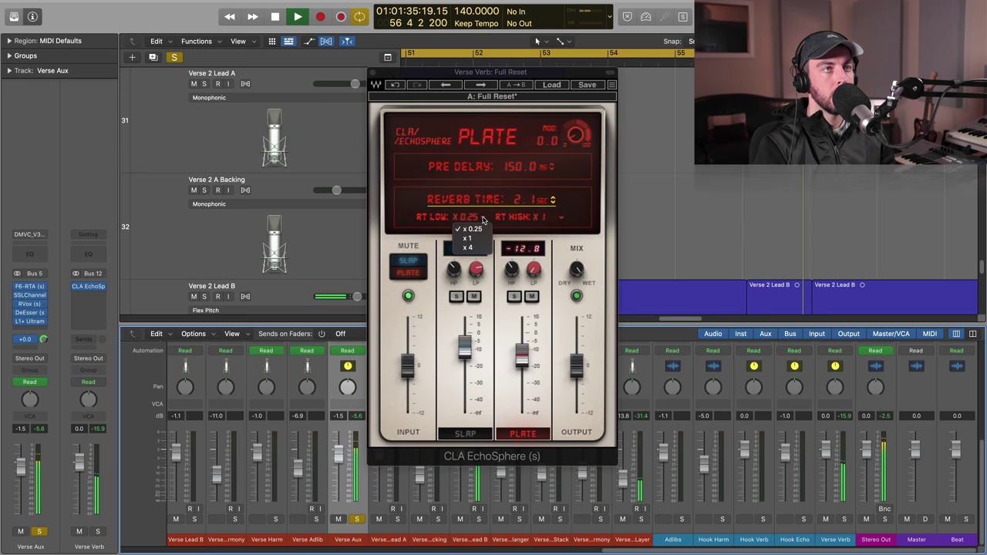
left_click(483, 229)
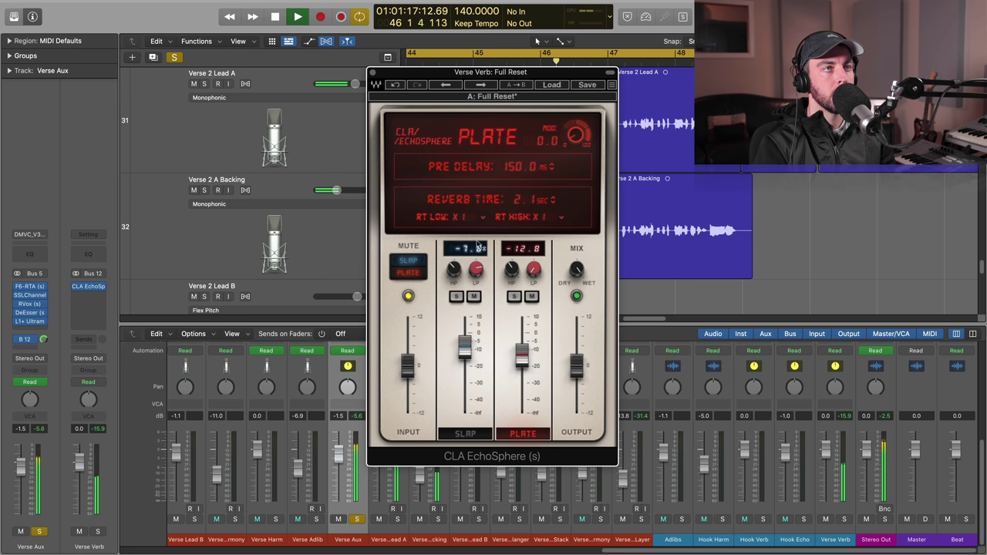
Shorten the Plate's pre-delay to 119.8 ms and stop playback.
left_click_drag(515, 173, 518, 175)
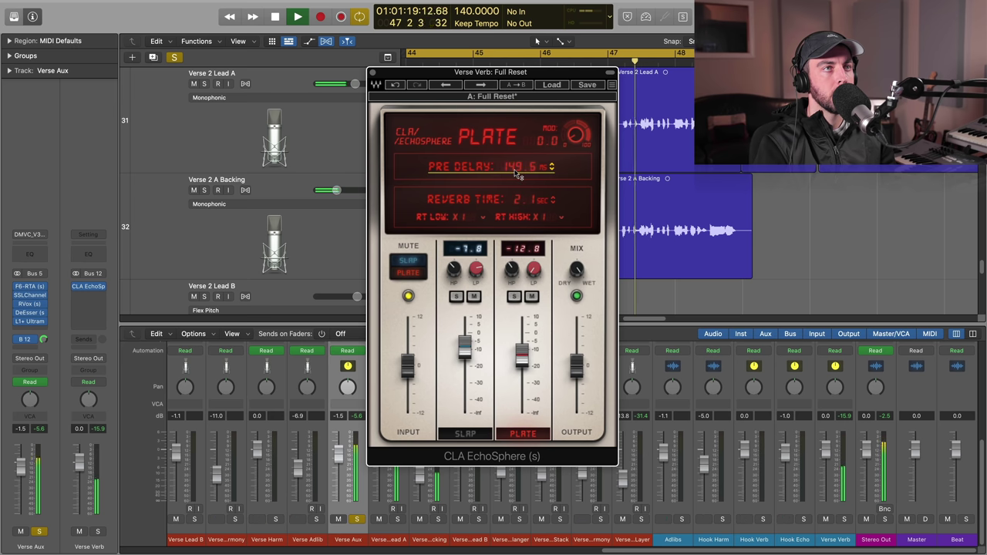
scroll(515, 174, "up", 10)
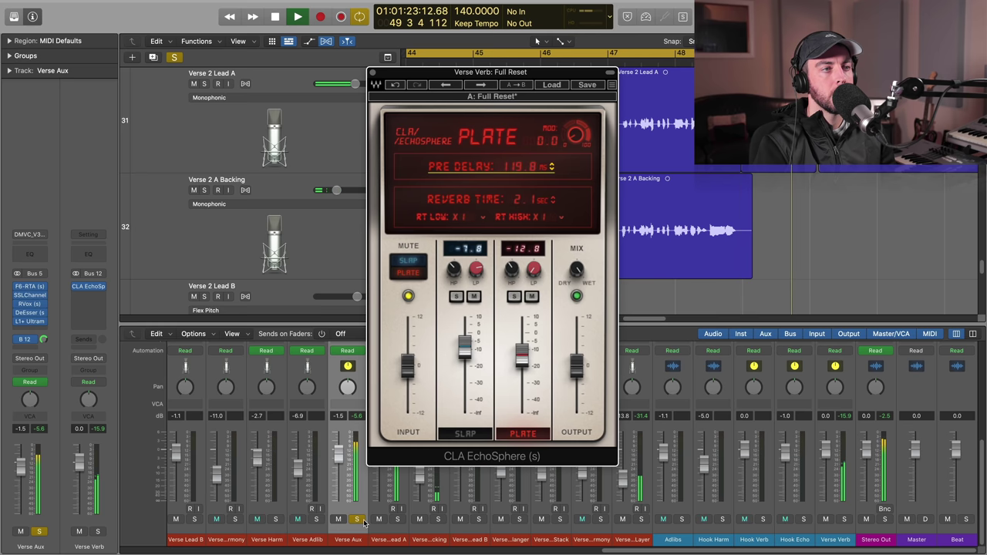
key("space")
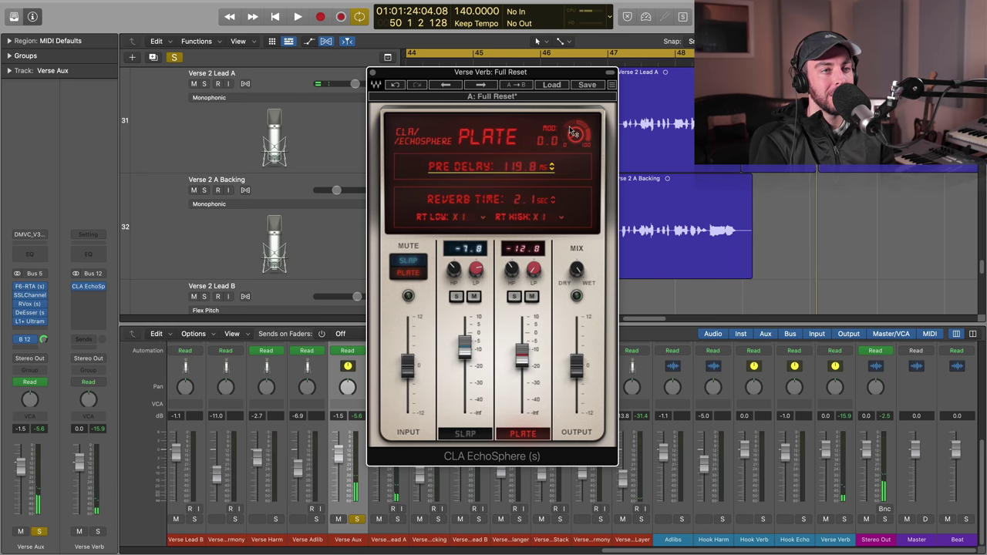
Compare the modulation controls of the Slap and Plate pages, and set the Plate's modulation to 41.1.
left_click(469, 433)
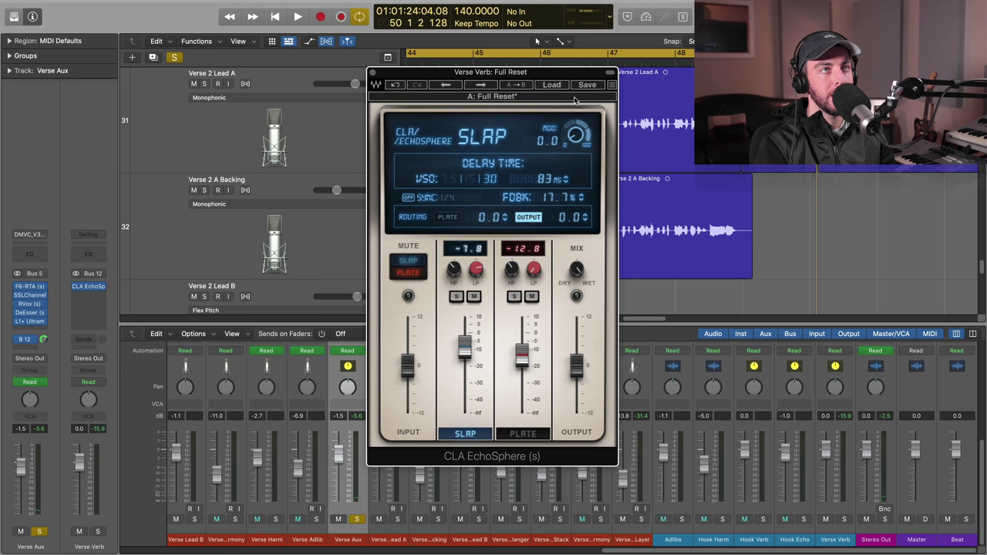
left_click(530, 435)
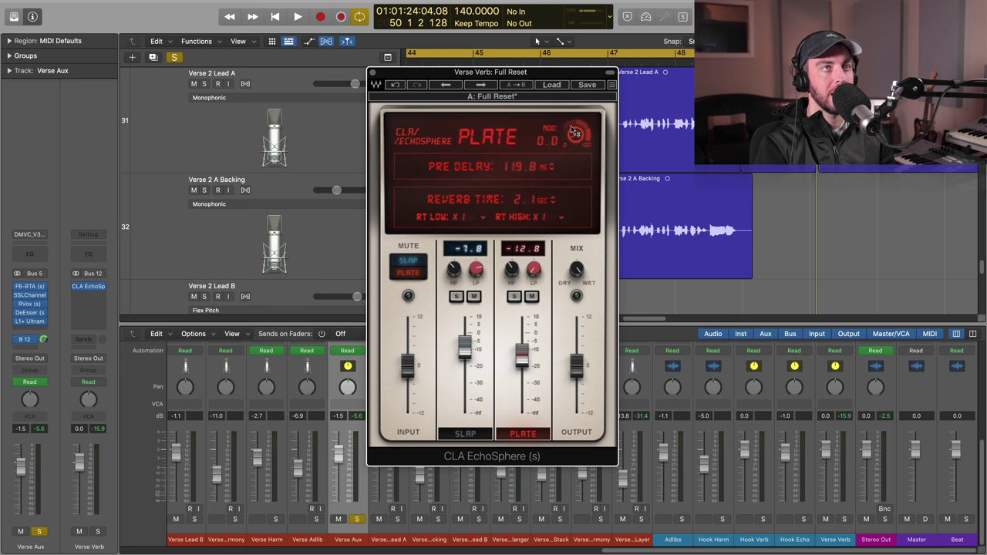
scroll(573, 128, "up", 10)
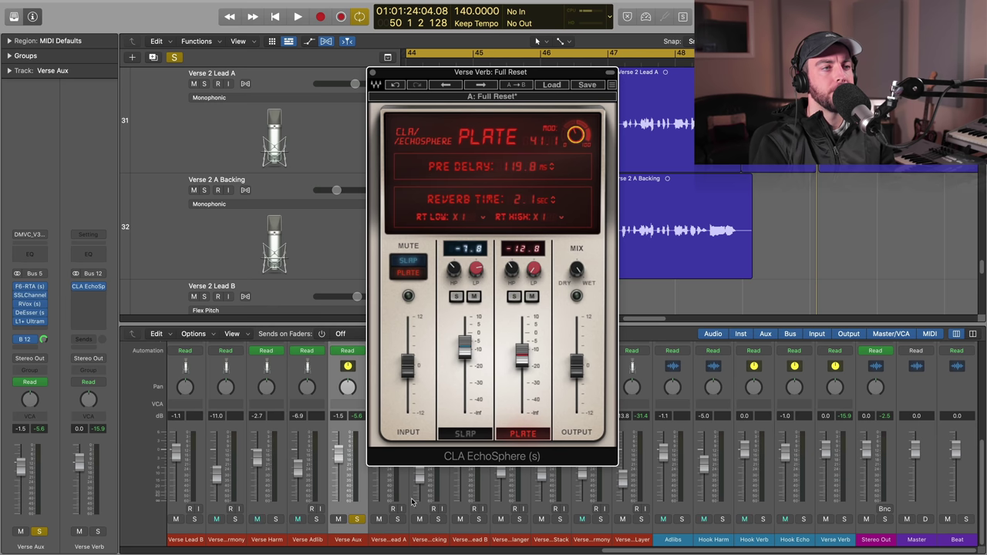
Raise the Plate's modulation to 59.4 during playback, stop playback and take the Verse Aux out of solo.
key("space")
scroll(579, 131, "up", 4)
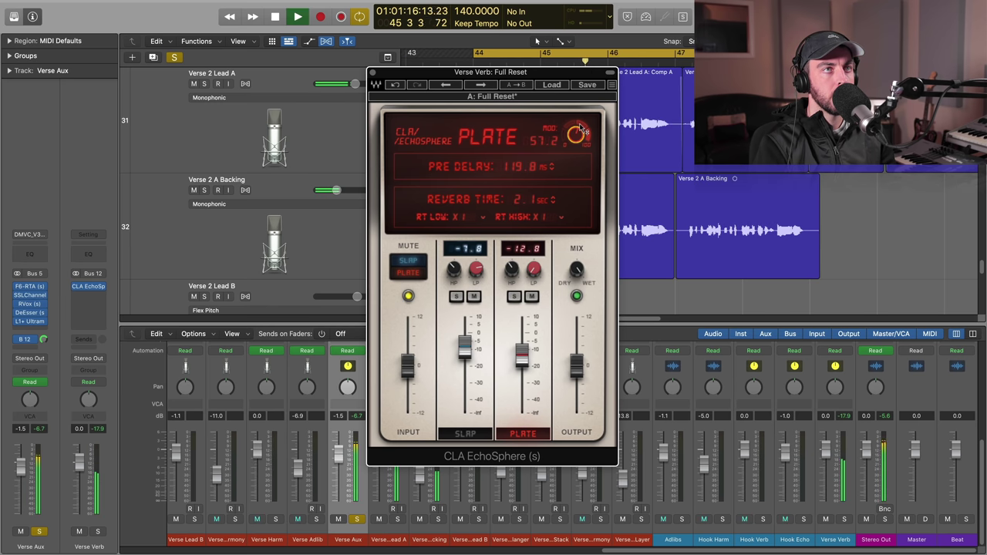
scroll(579, 131, "up", 1)
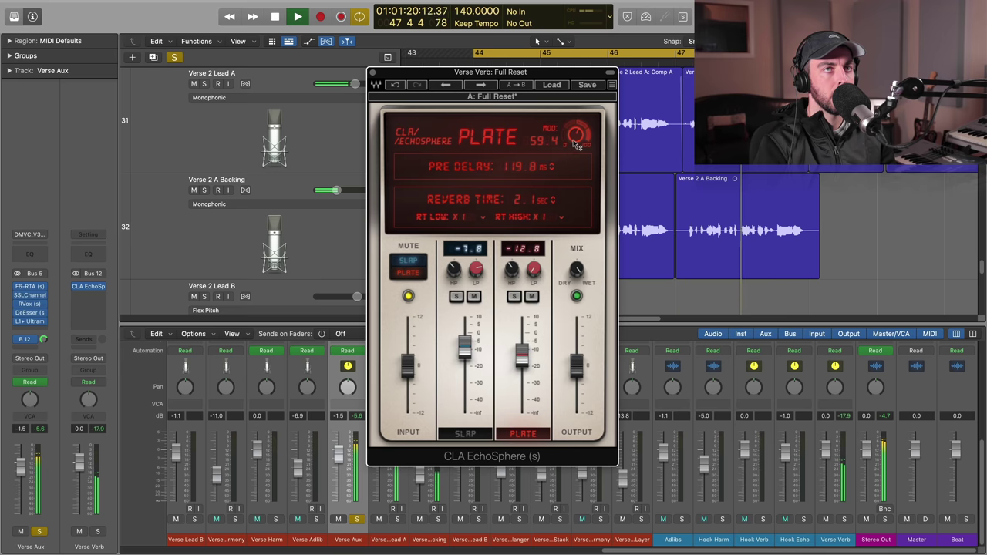
key("space")
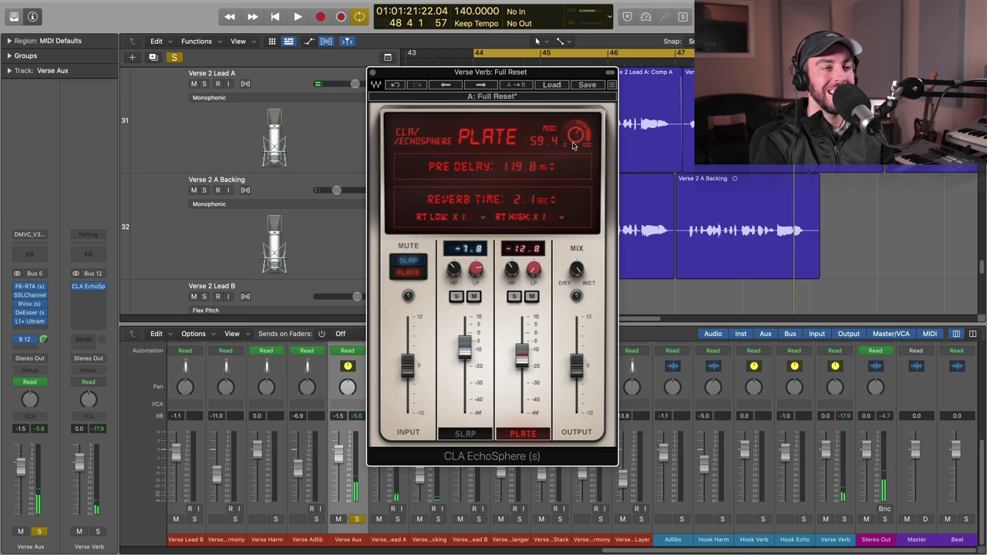
key("ctrl+s")
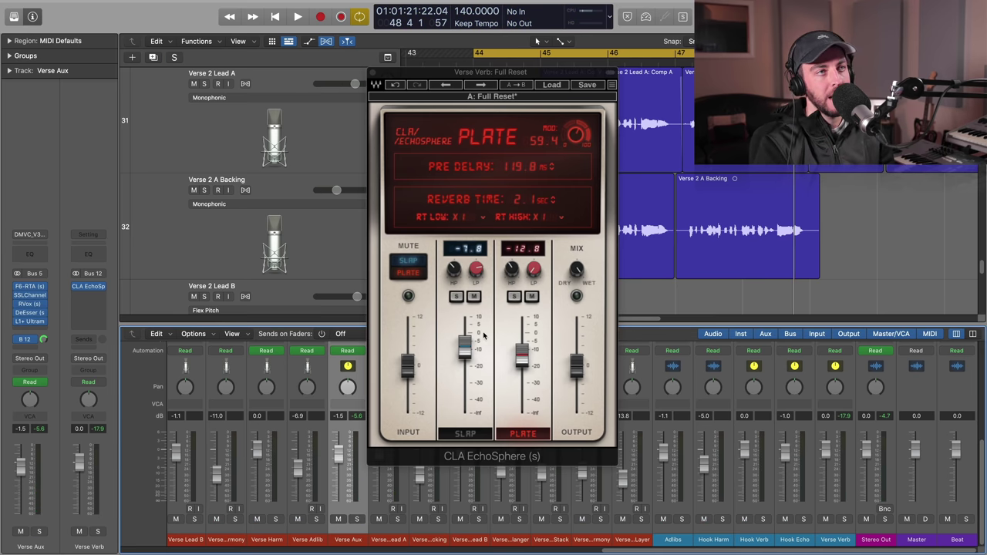
left_click(529, 435)
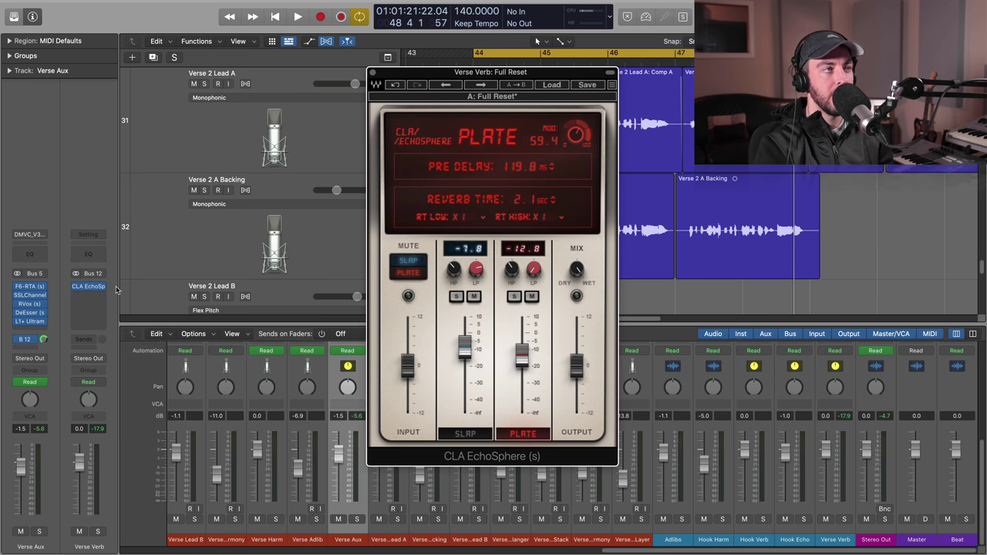
While the full mix plays, set the Slap level to -9.9, the Plate level to -12.7 and the reverb time to 1.5 seconds.
key("space")
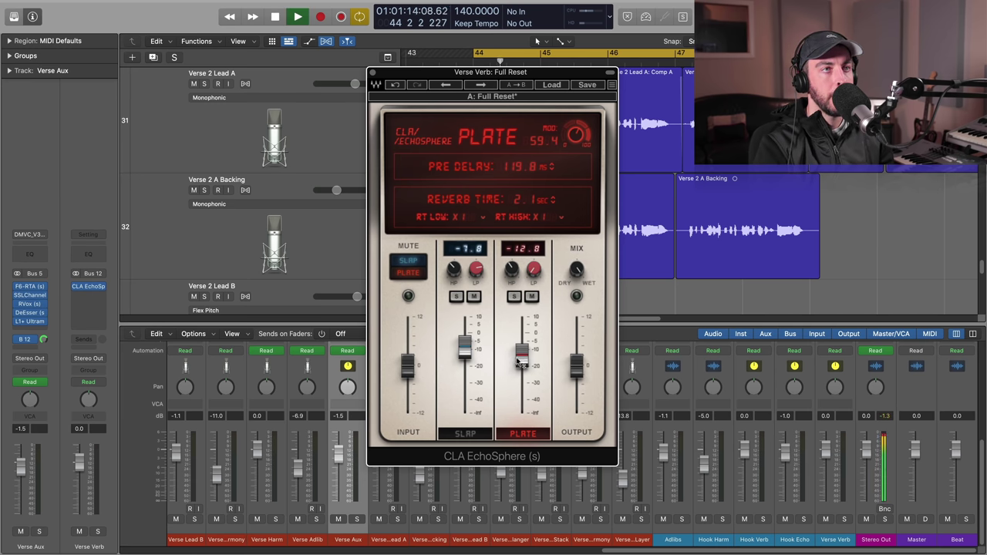
left_click(463, 349)
left_click_drag(463, 348, 522, 355)
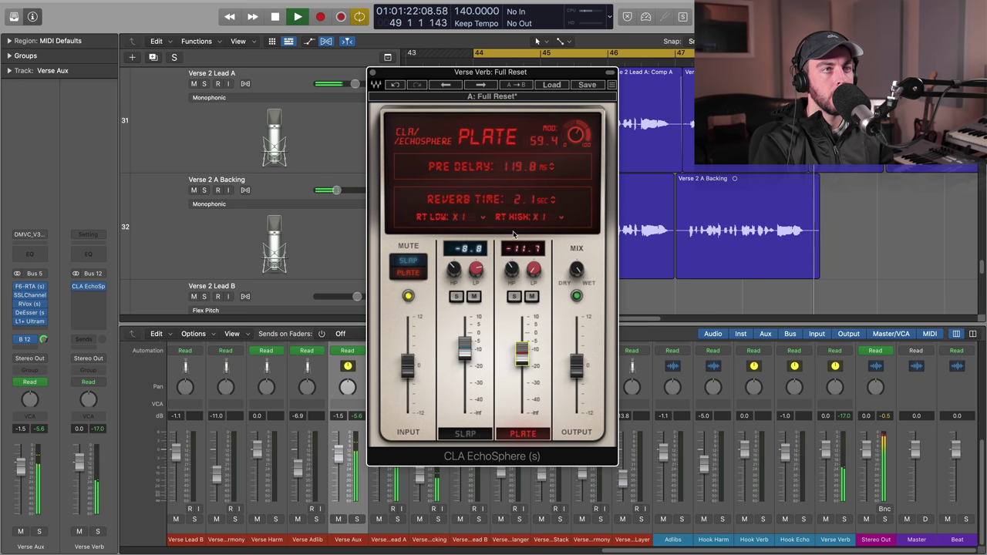
left_click_drag(529, 202, 529, 207)
left_click_drag(465, 351, 465, 353)
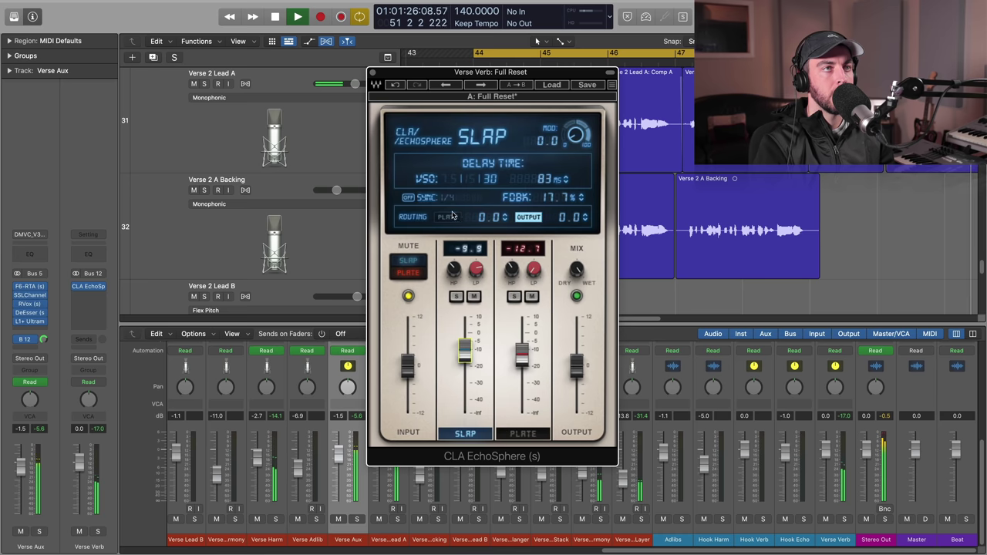
Turn on the Slap delay's tempo sync with a note value of 1/4.
left_click(411, 198)
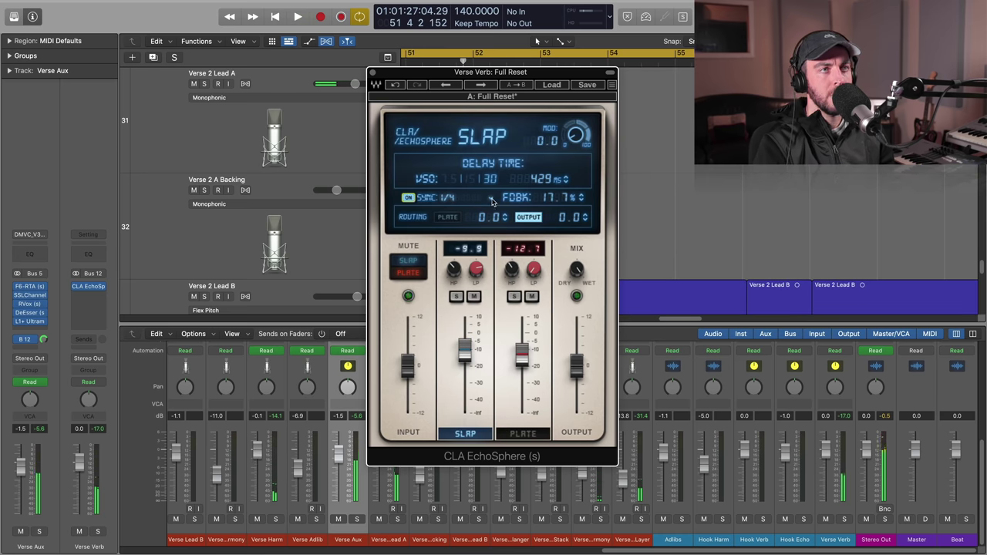
left_click(490, 201)
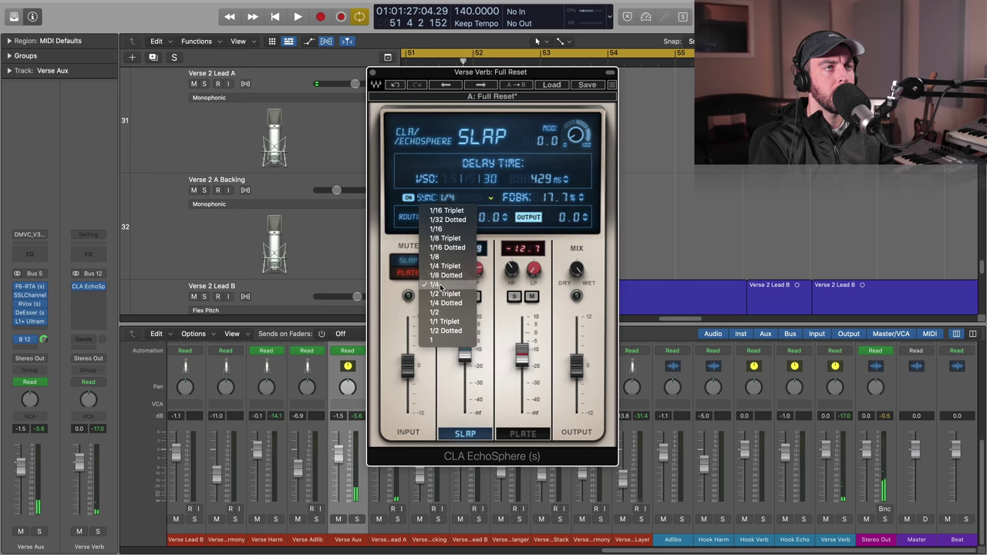
left_click(435, 284)
During playback, set the Slap's feedback to 21.2%, modulation to 32.0 and level to -10.0, and the Plate level to -11.0.
key("space")
left_click(464, 355)
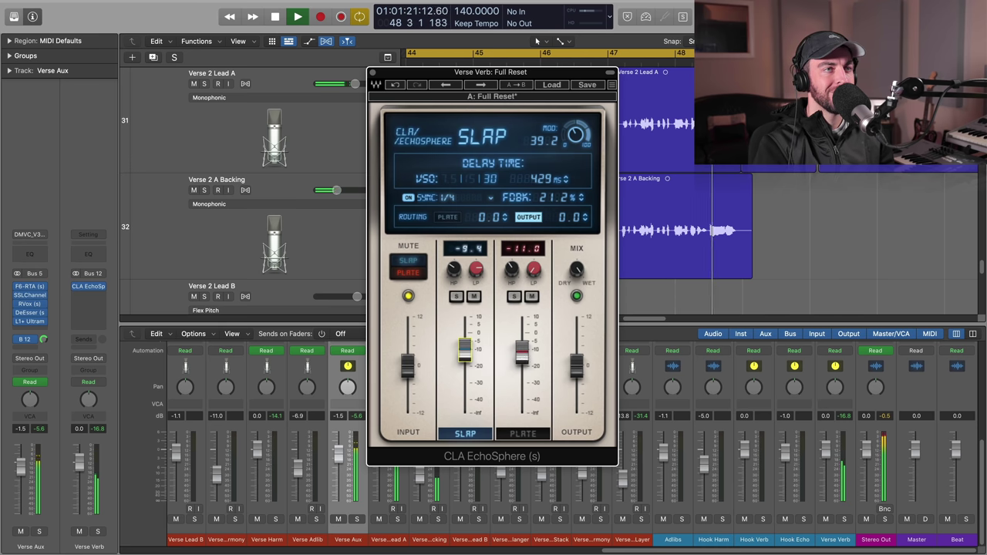
left_click(522, 354)
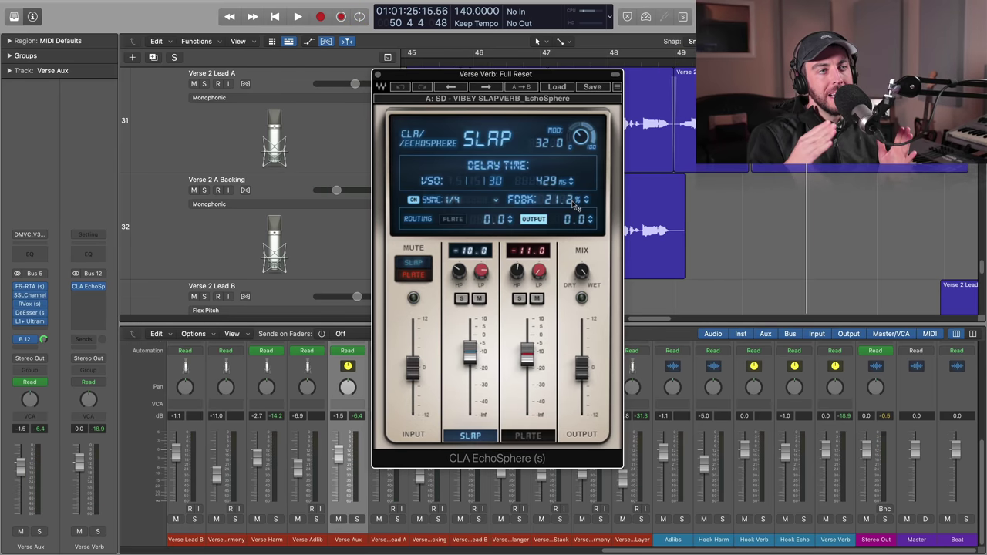
Turn off the Slap's tempo sync and route the Slap into the Plate with a routing level of 0.
left_click(454, 219)
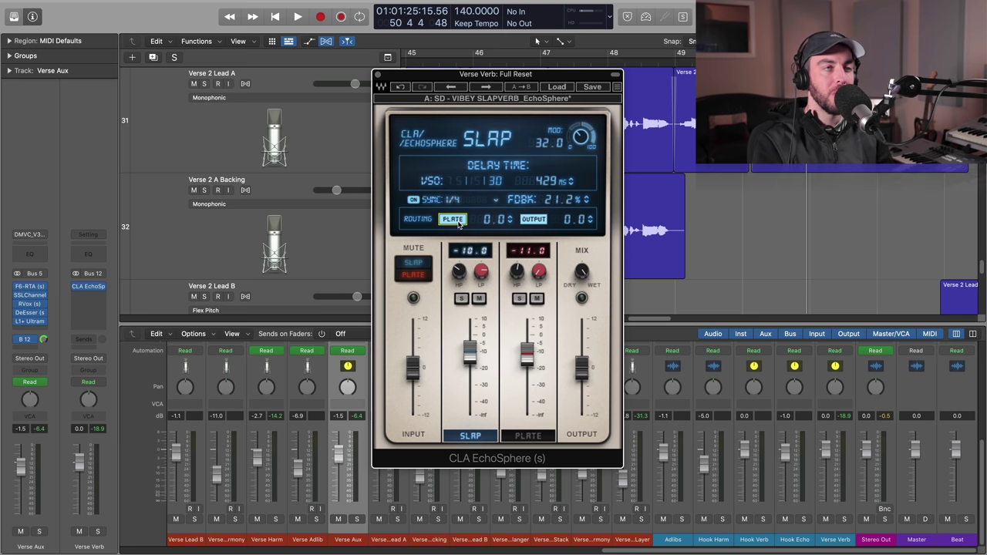
left_click(457, 221)
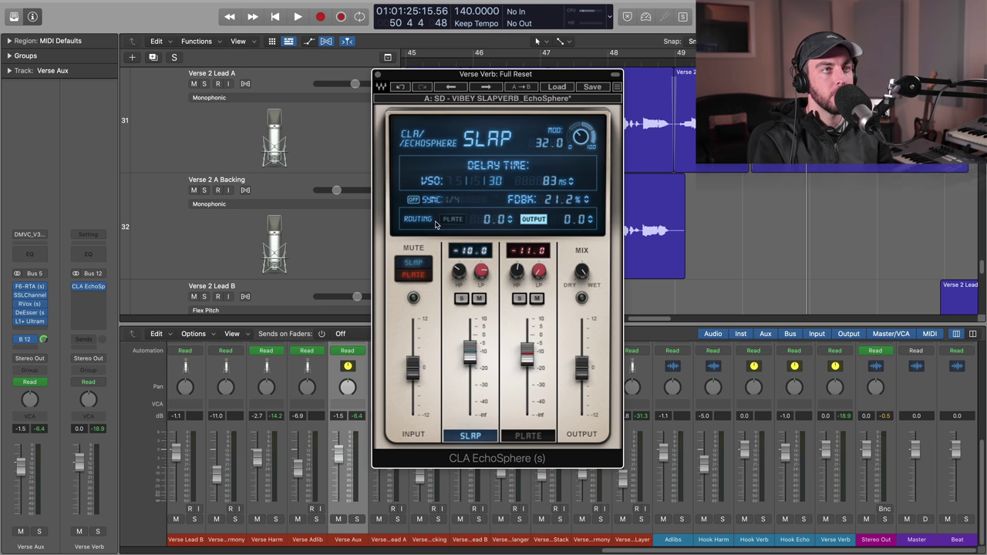
left_click(452, 220)
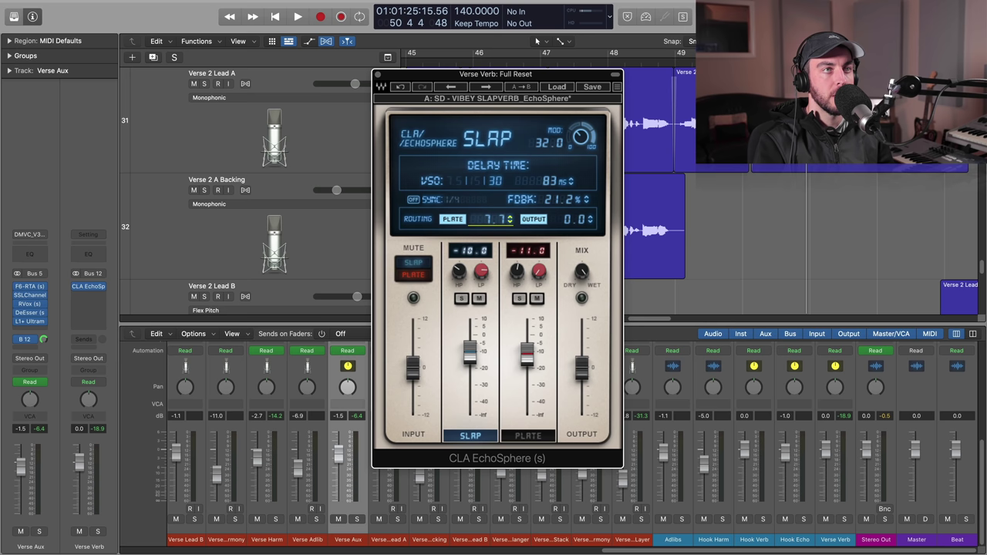
left_click(486, 220)
type("0")
key("Return")
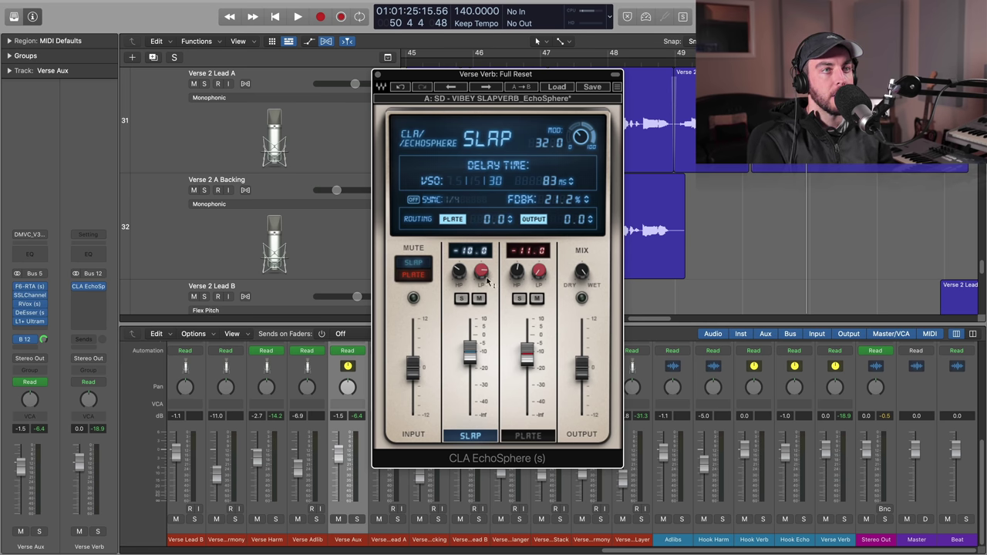
During playback, raise the Slap's Plate routing level to 10.0 and, with the Verse Aux soloed, the Plate level to -4.9.
mouse_move(486, 283)
key("space")
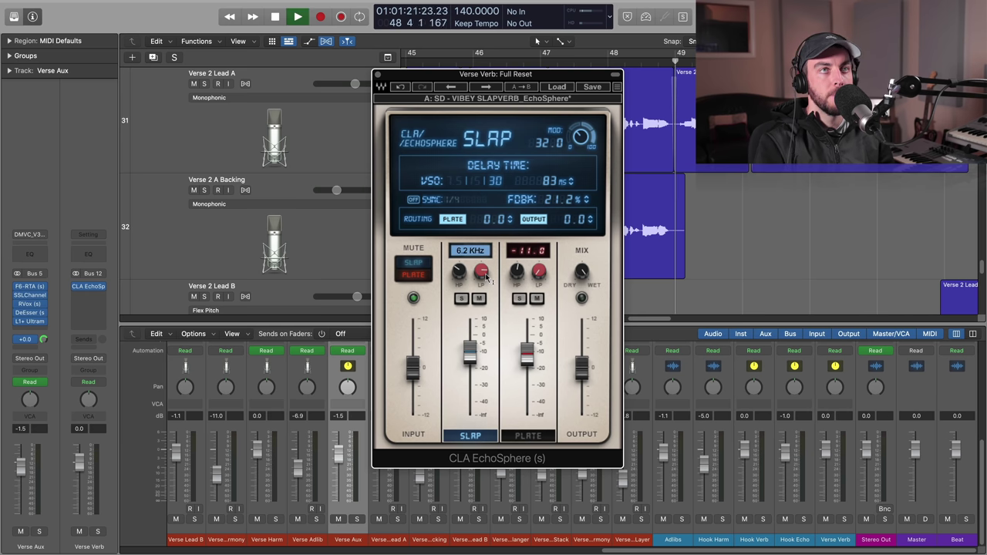
scroll(488, 221, "up", 5)
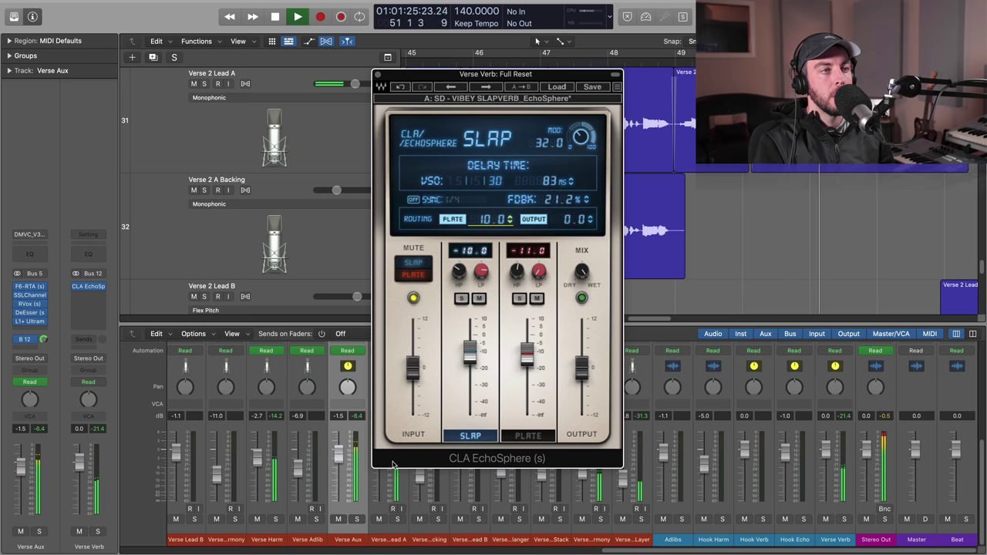
left_click(358, 519)
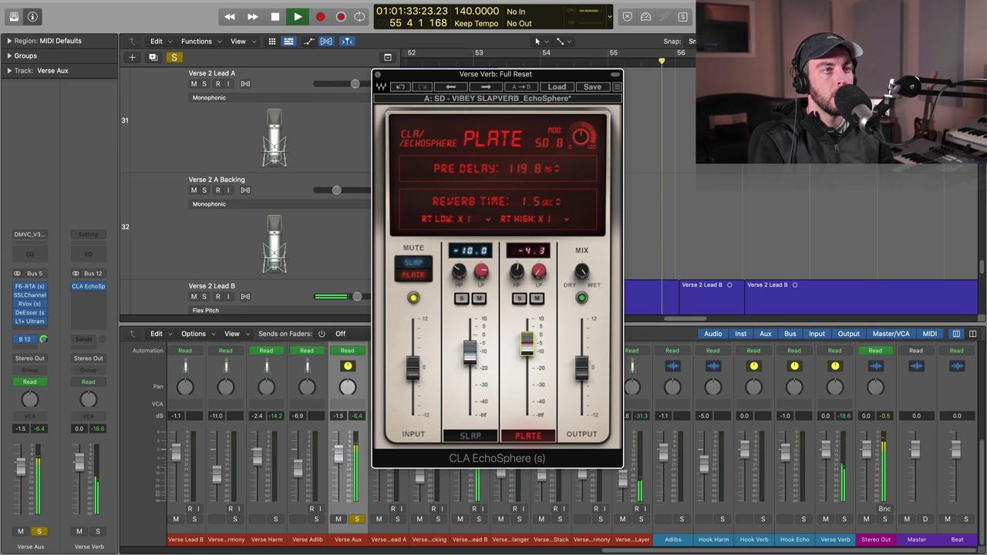
key("space")
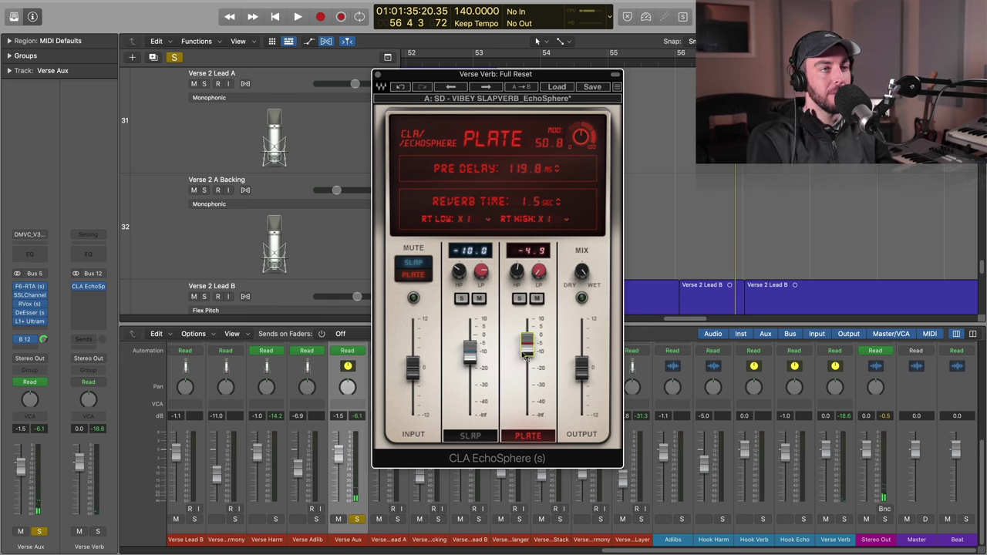
Compare the soloed vocal with the Slap's Plate routing off and on during playback, leaving the routing on.
left_click(470, 435)
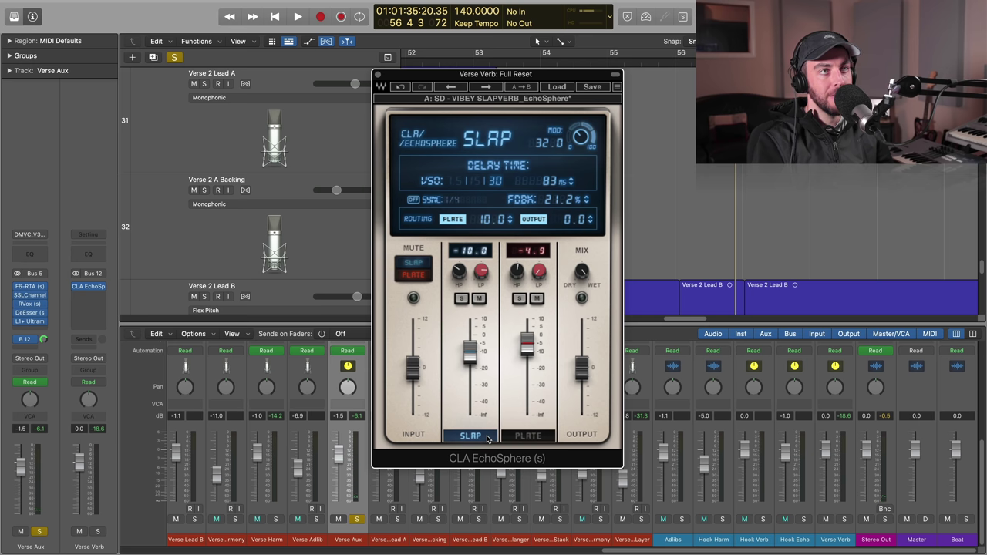
left_click(453, 220)
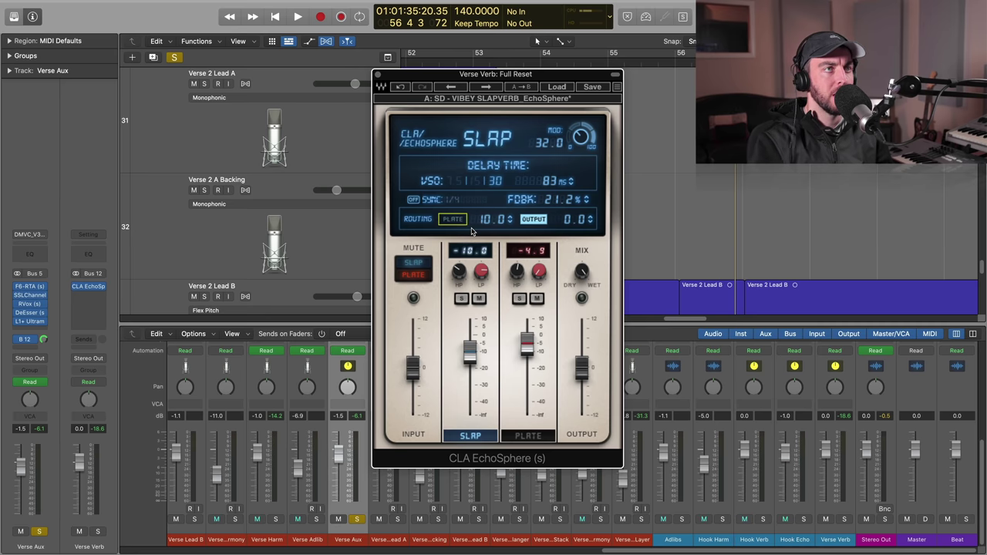
key("space")
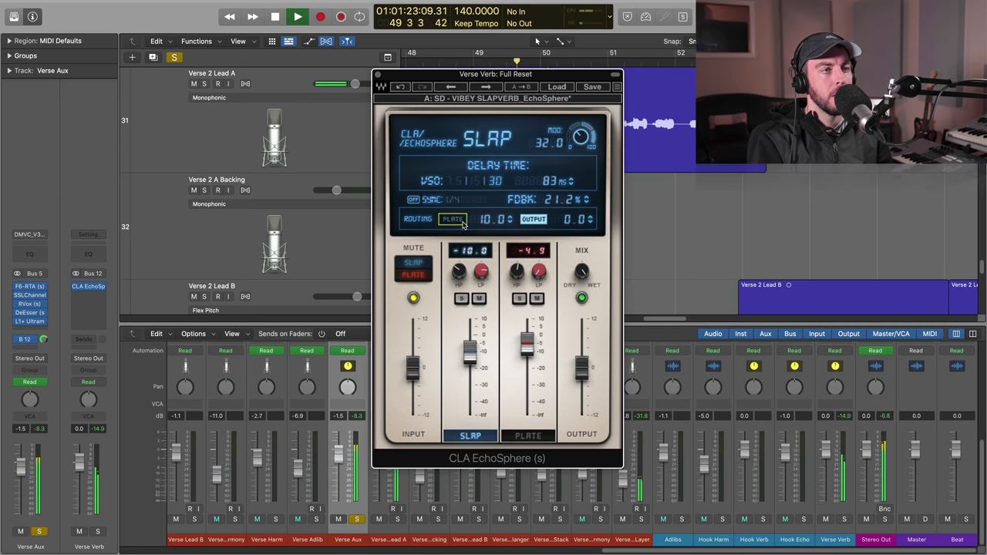
left_click(461, 221)
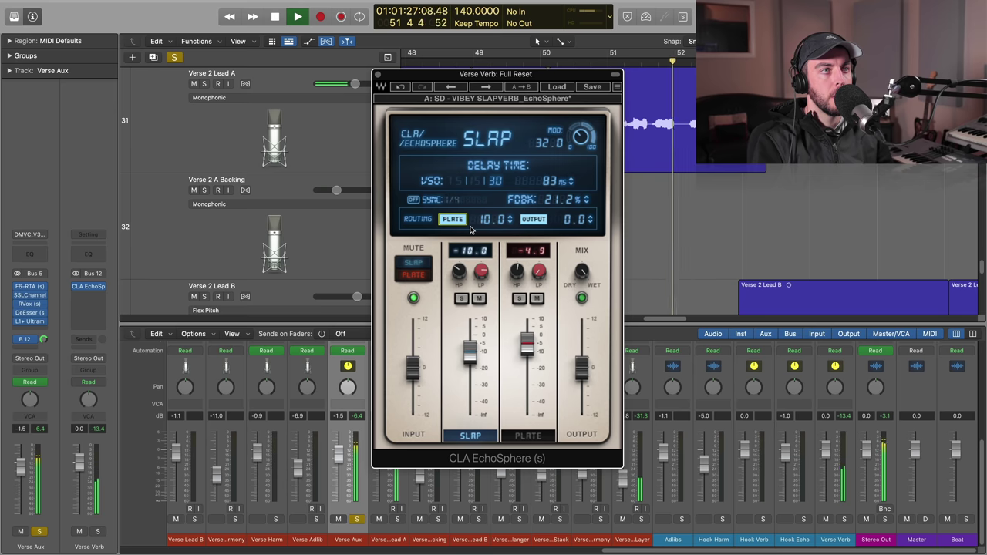
Unsolo the Verse Aux, balance the Slap level to -9.7 and the Plate level to -5.0, and set the Slap's VSO to 15.
left_click(356, 519)
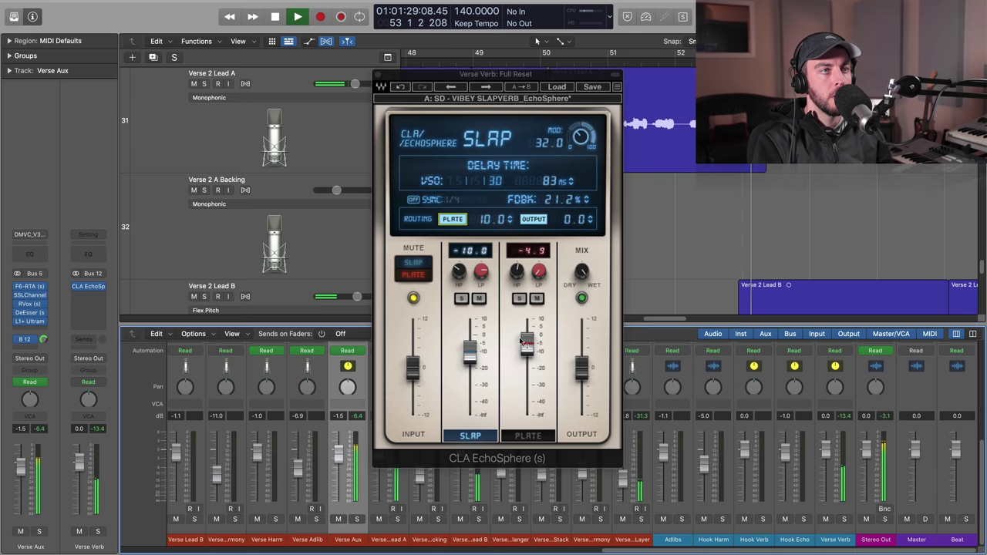
left_click(527, 343)
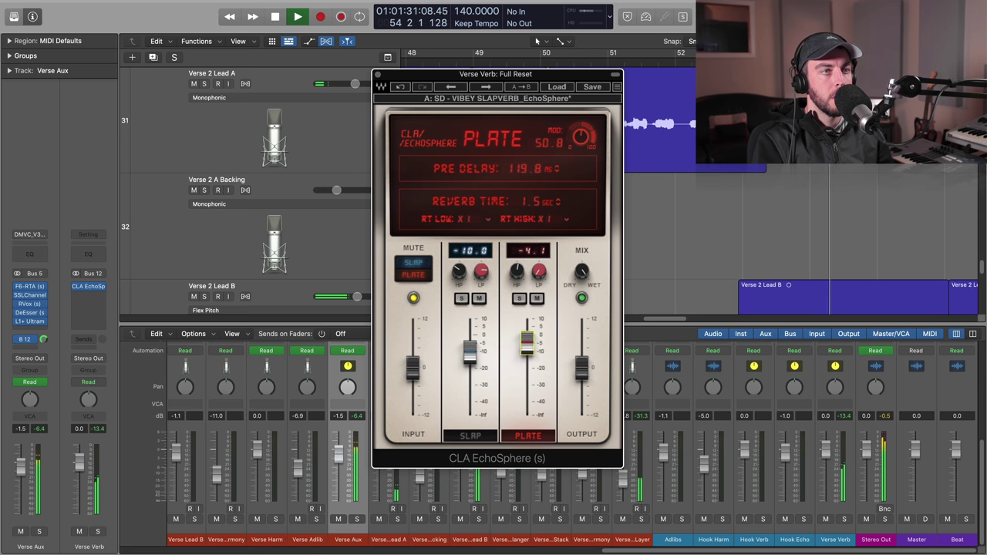
left_click(470, 351)
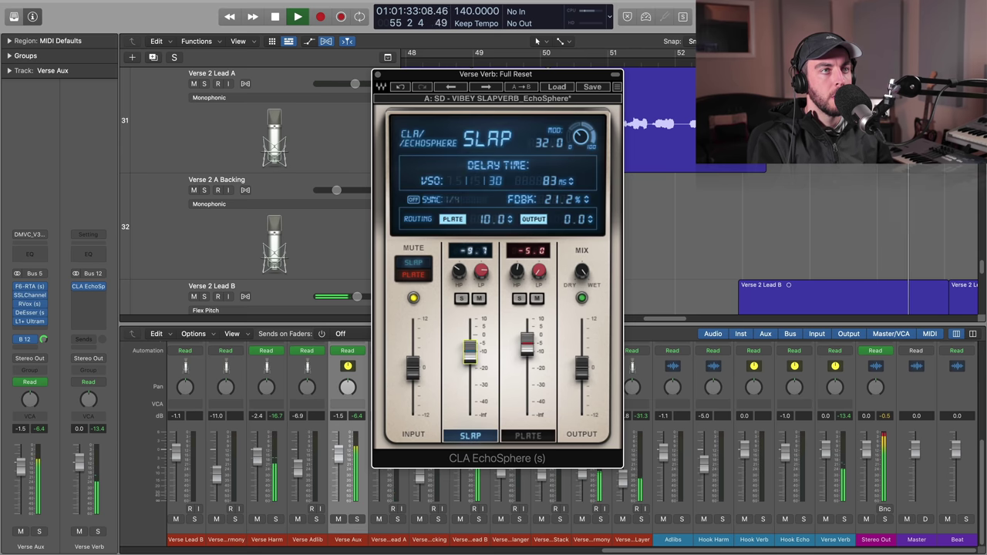
left_click(526, 345)
left_click_drag(527, 345, 526, 348)
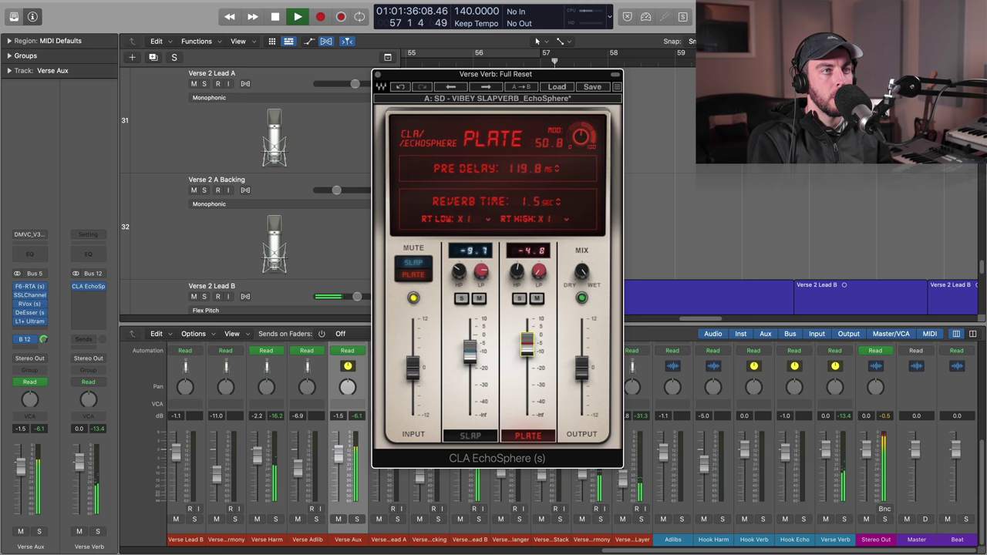
left_click(471, 359)
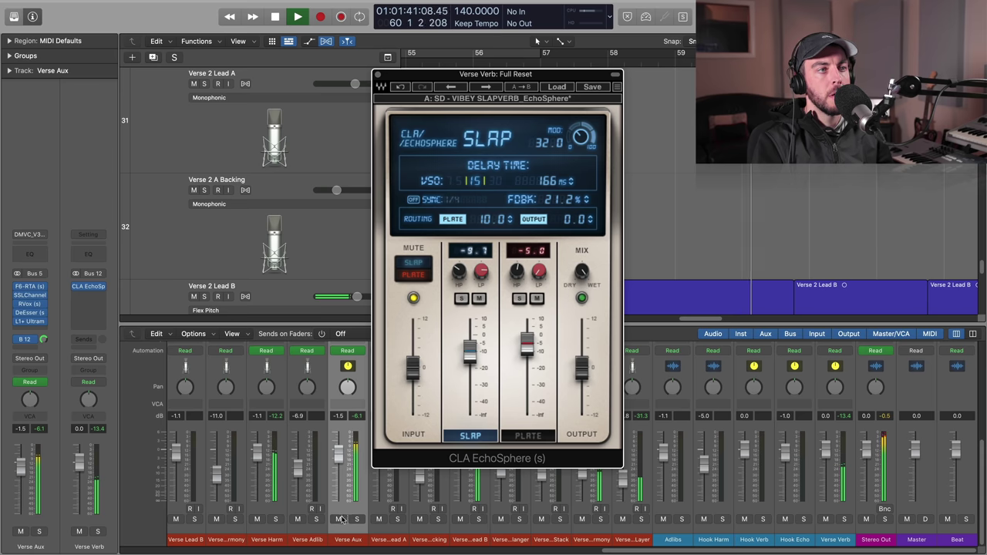
Solo the Verse Aux, set the Plate level to -4.2 and its modulation to 53.6, and return to the full mix.
key("s")
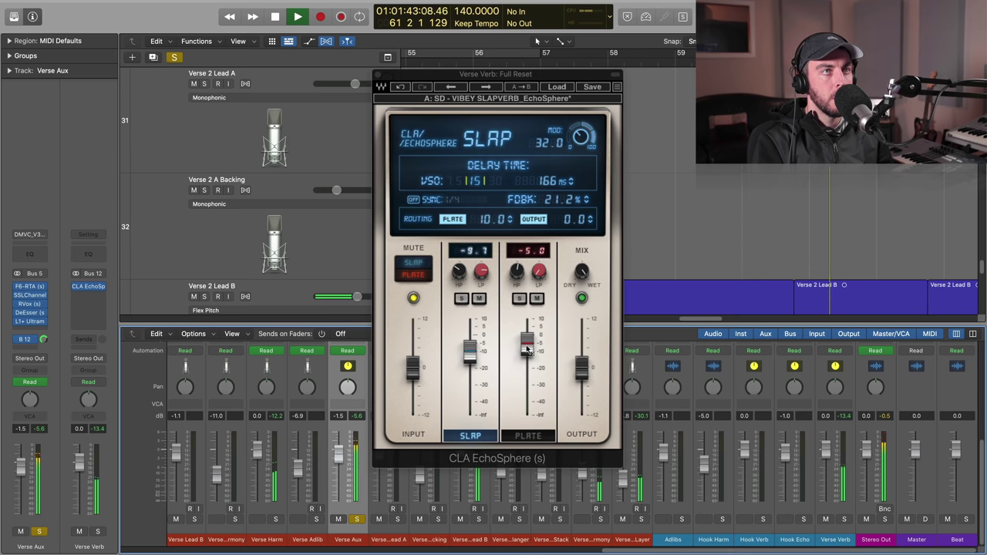
left_click_drag(538, 345, 527, 342)
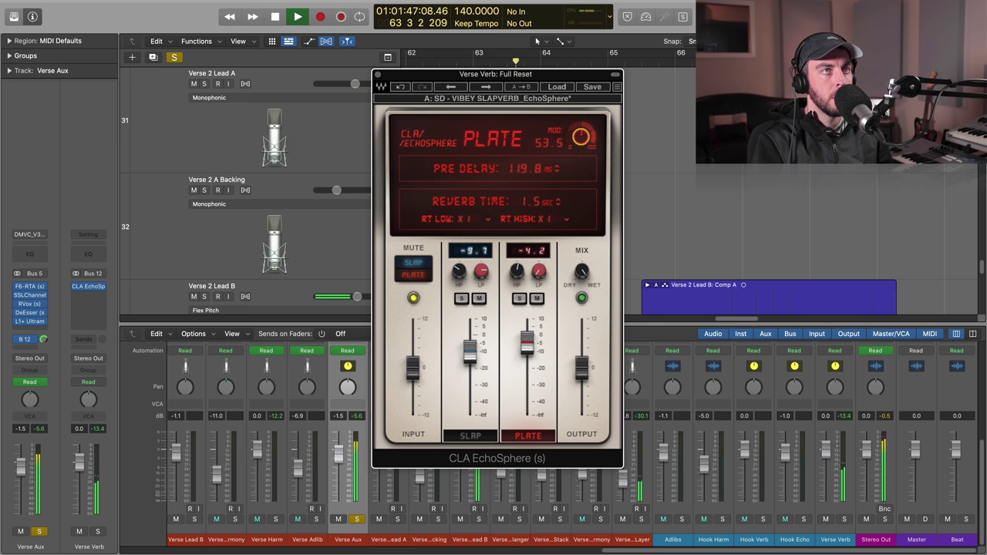
left_click(356, 520)
left_click(357, 520)
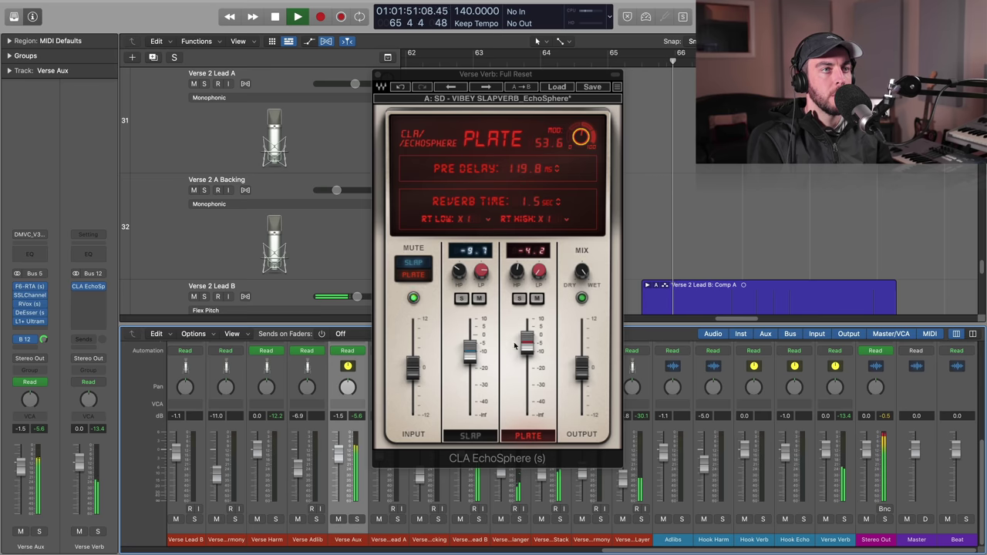
Set the Plate level to -4.5, the Slap level to -10.2 and the Slap's VSO to 30, and stop playback.
left_click_drag(526, 343, 469, 352)
left_click_drag(494, 182, 491, 199)
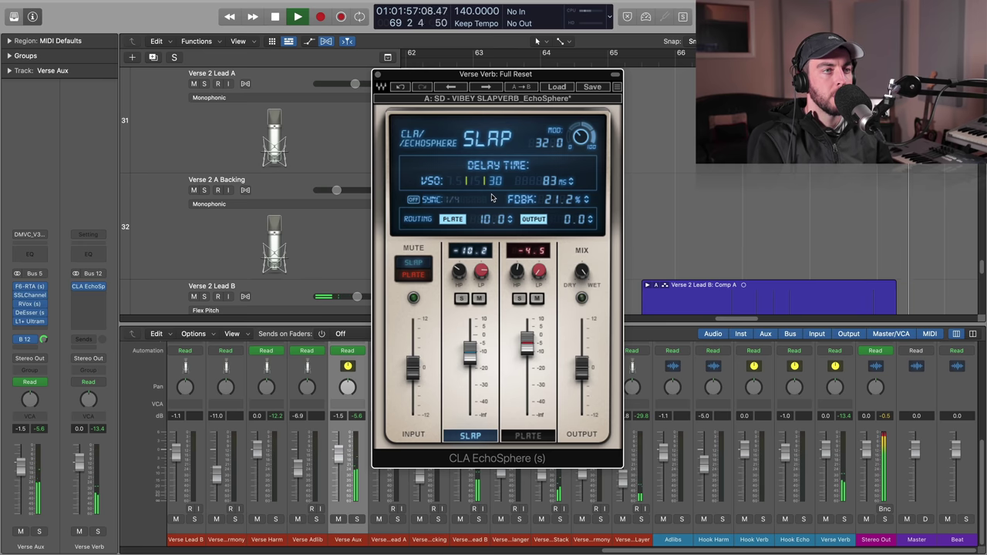
key("space")
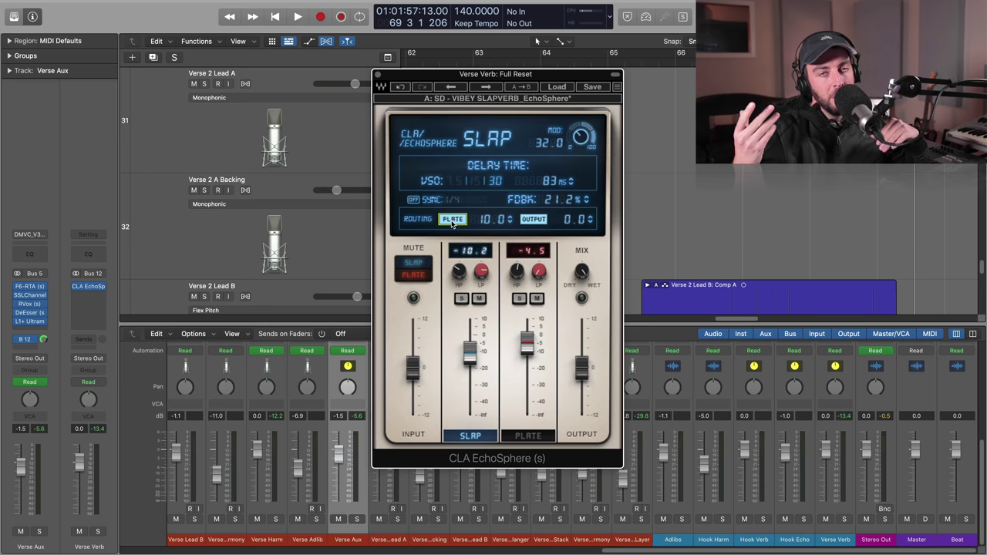
Compare the Slap and Plate pages of the Full Reset setup, ending on the Plate page.
left_click(539, 436)
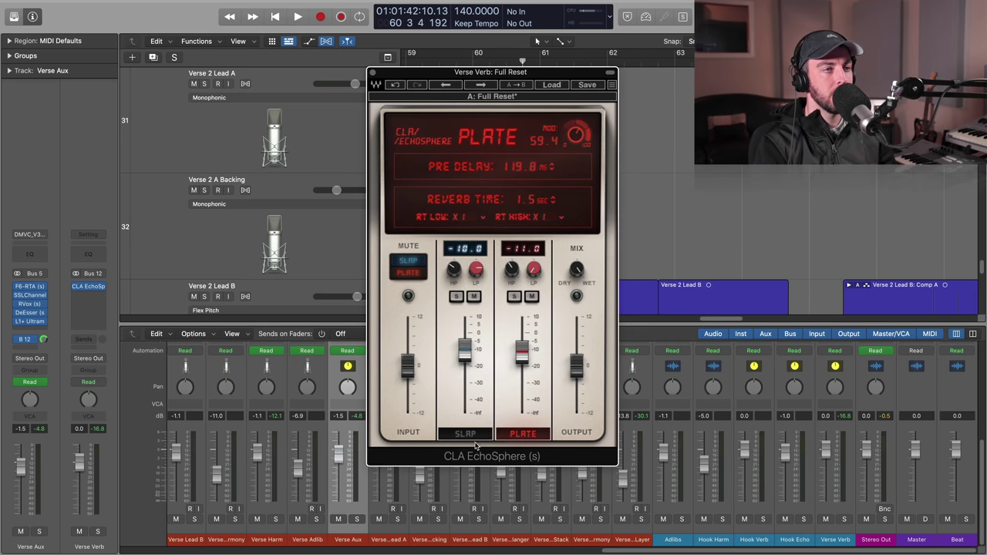
left_click(474, 437)
left_click(542, 435)
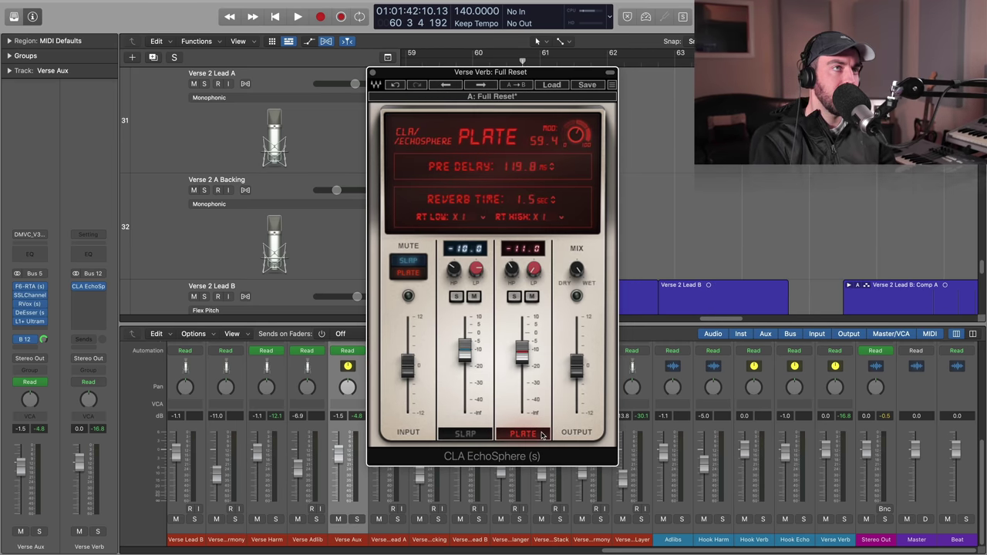
left_click(487, 437)
left_click(514, 437)
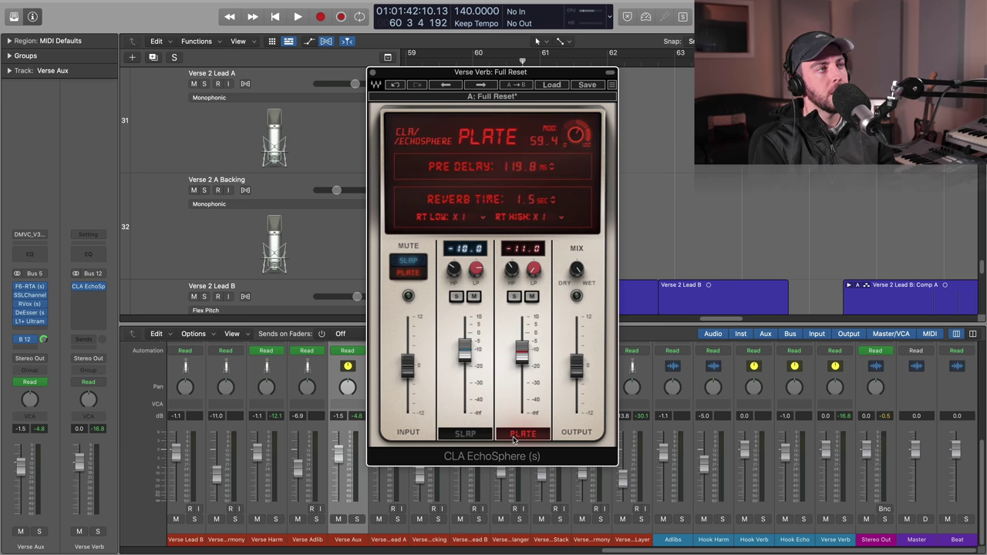